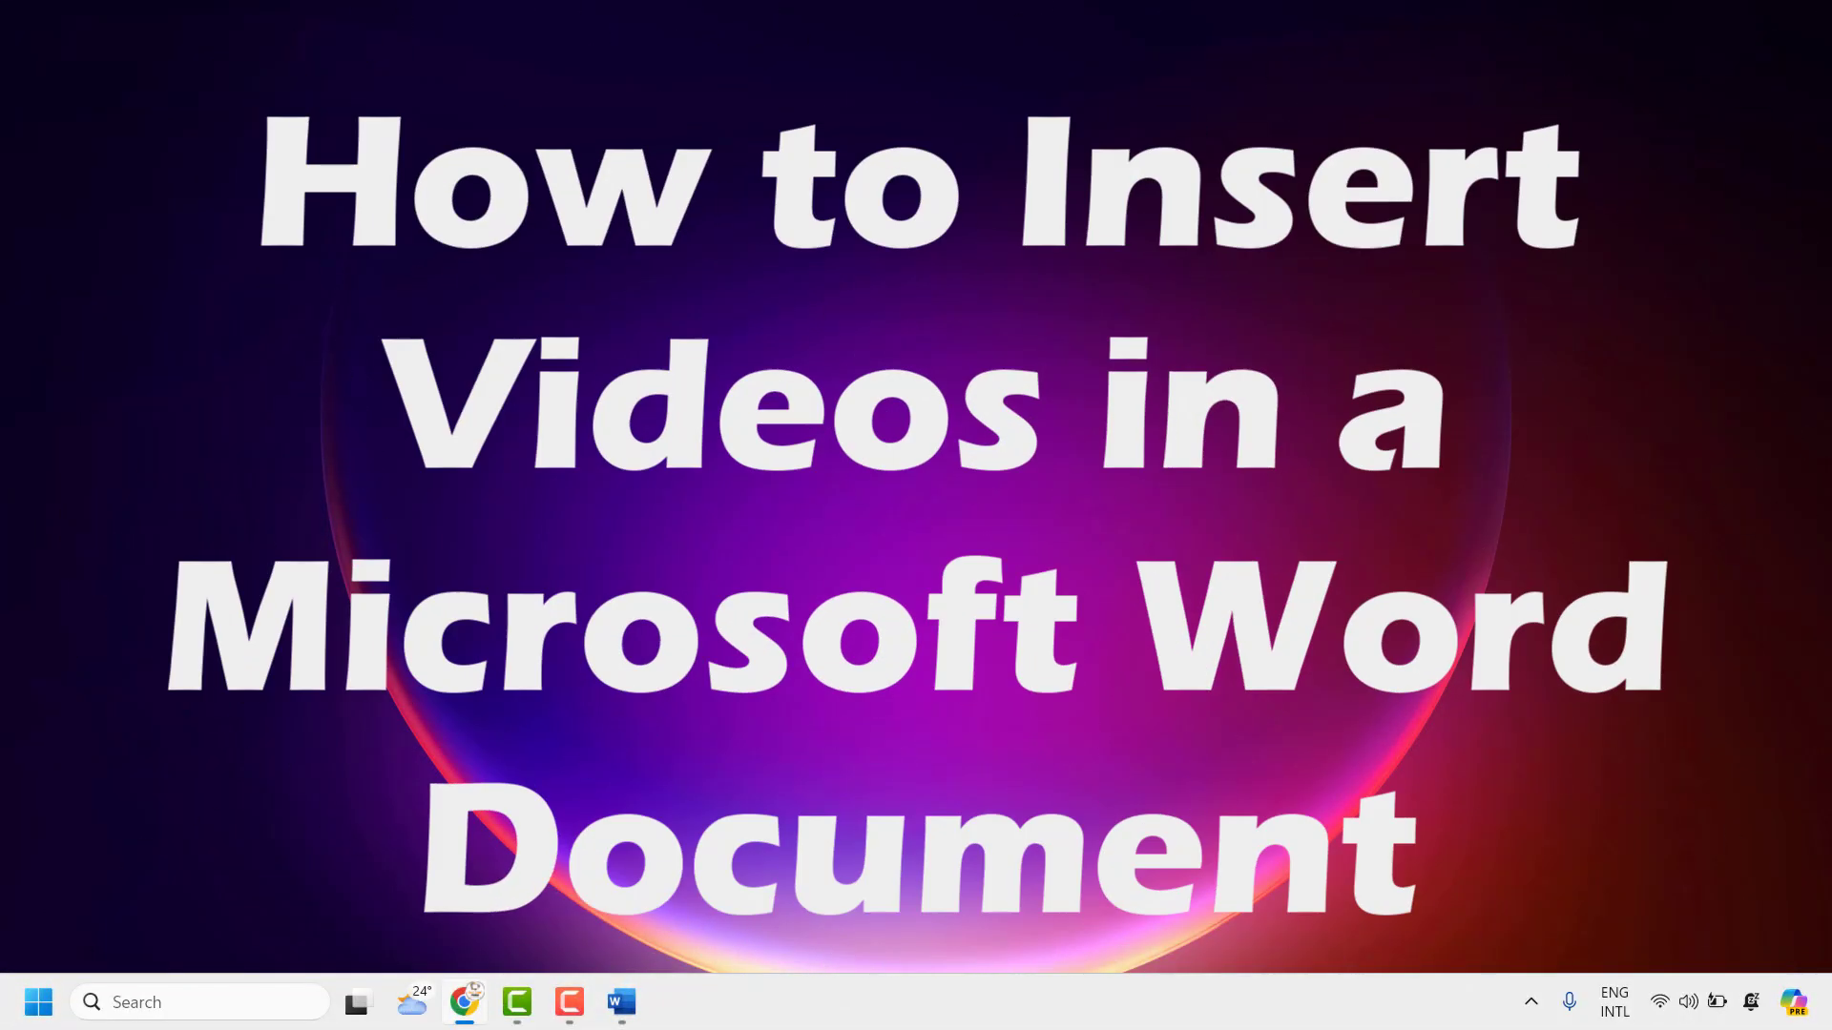
Step: Bring up the Word window showing Document1's sample paragraphs and the empty gap
left_click(621, 1002)
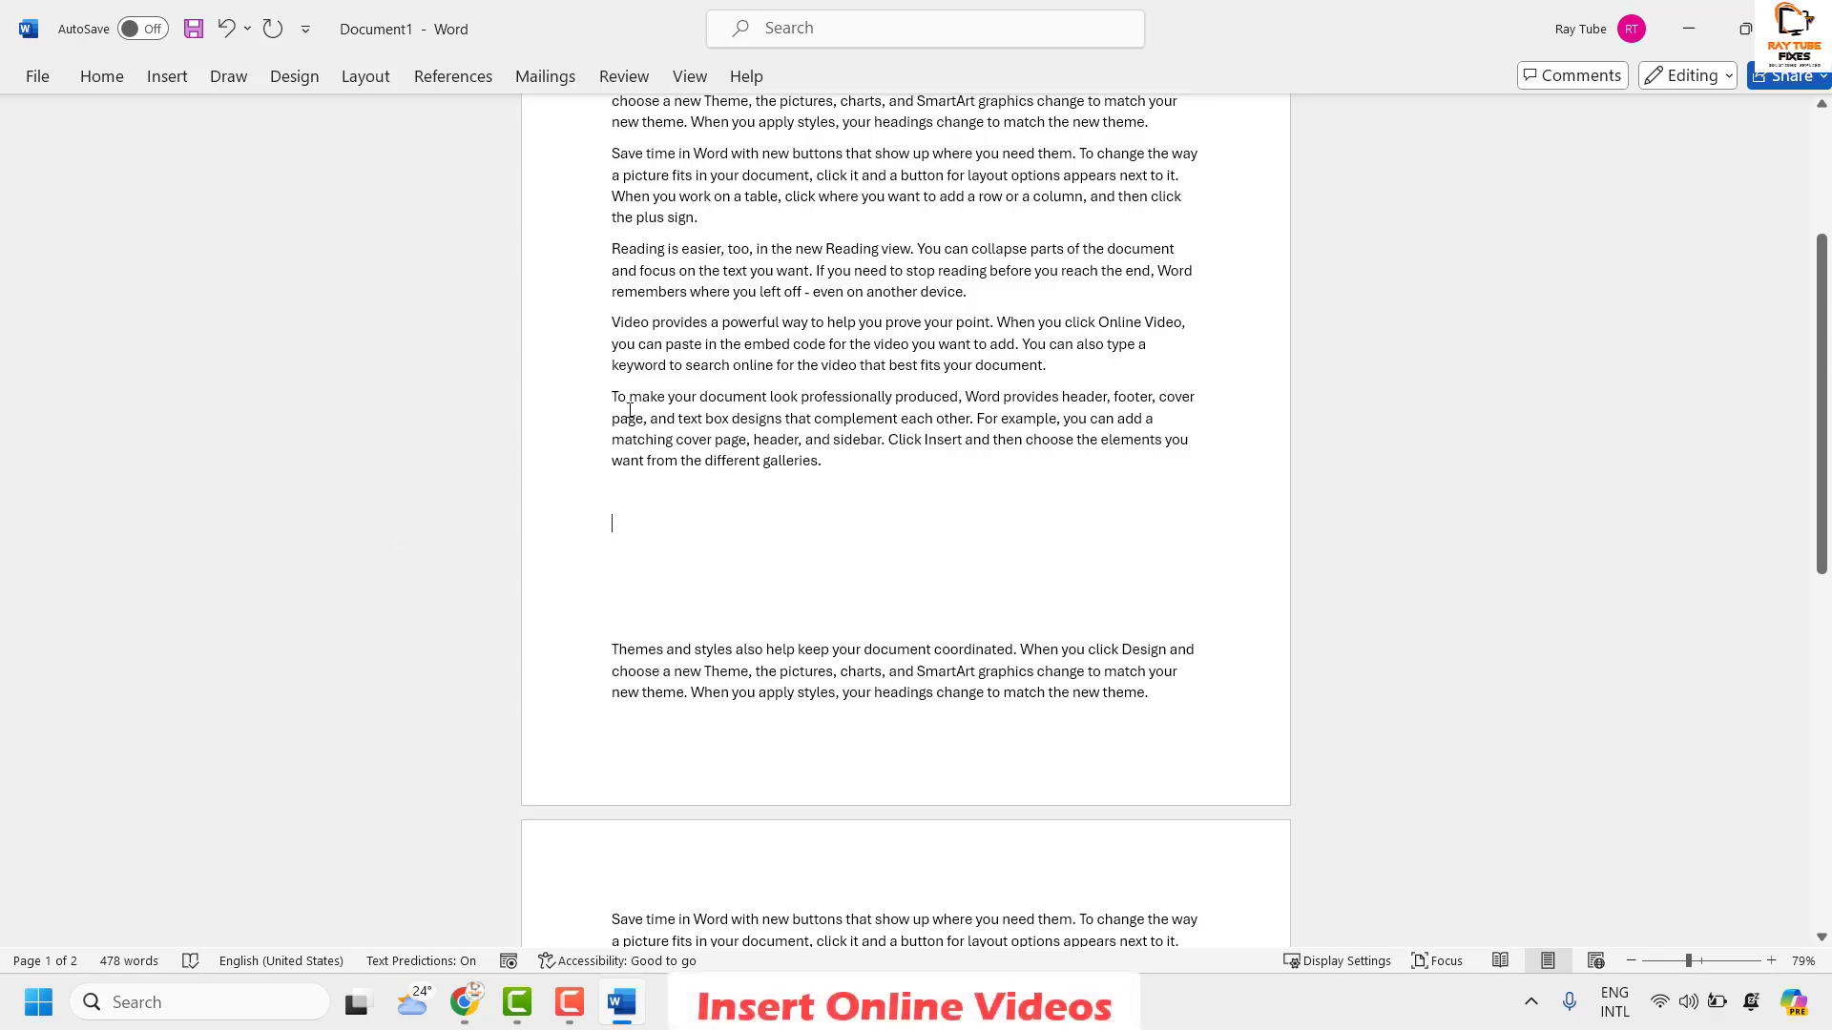
Step: Start inserting an online video from the Insert tab's Media group
left_click(168, 77)
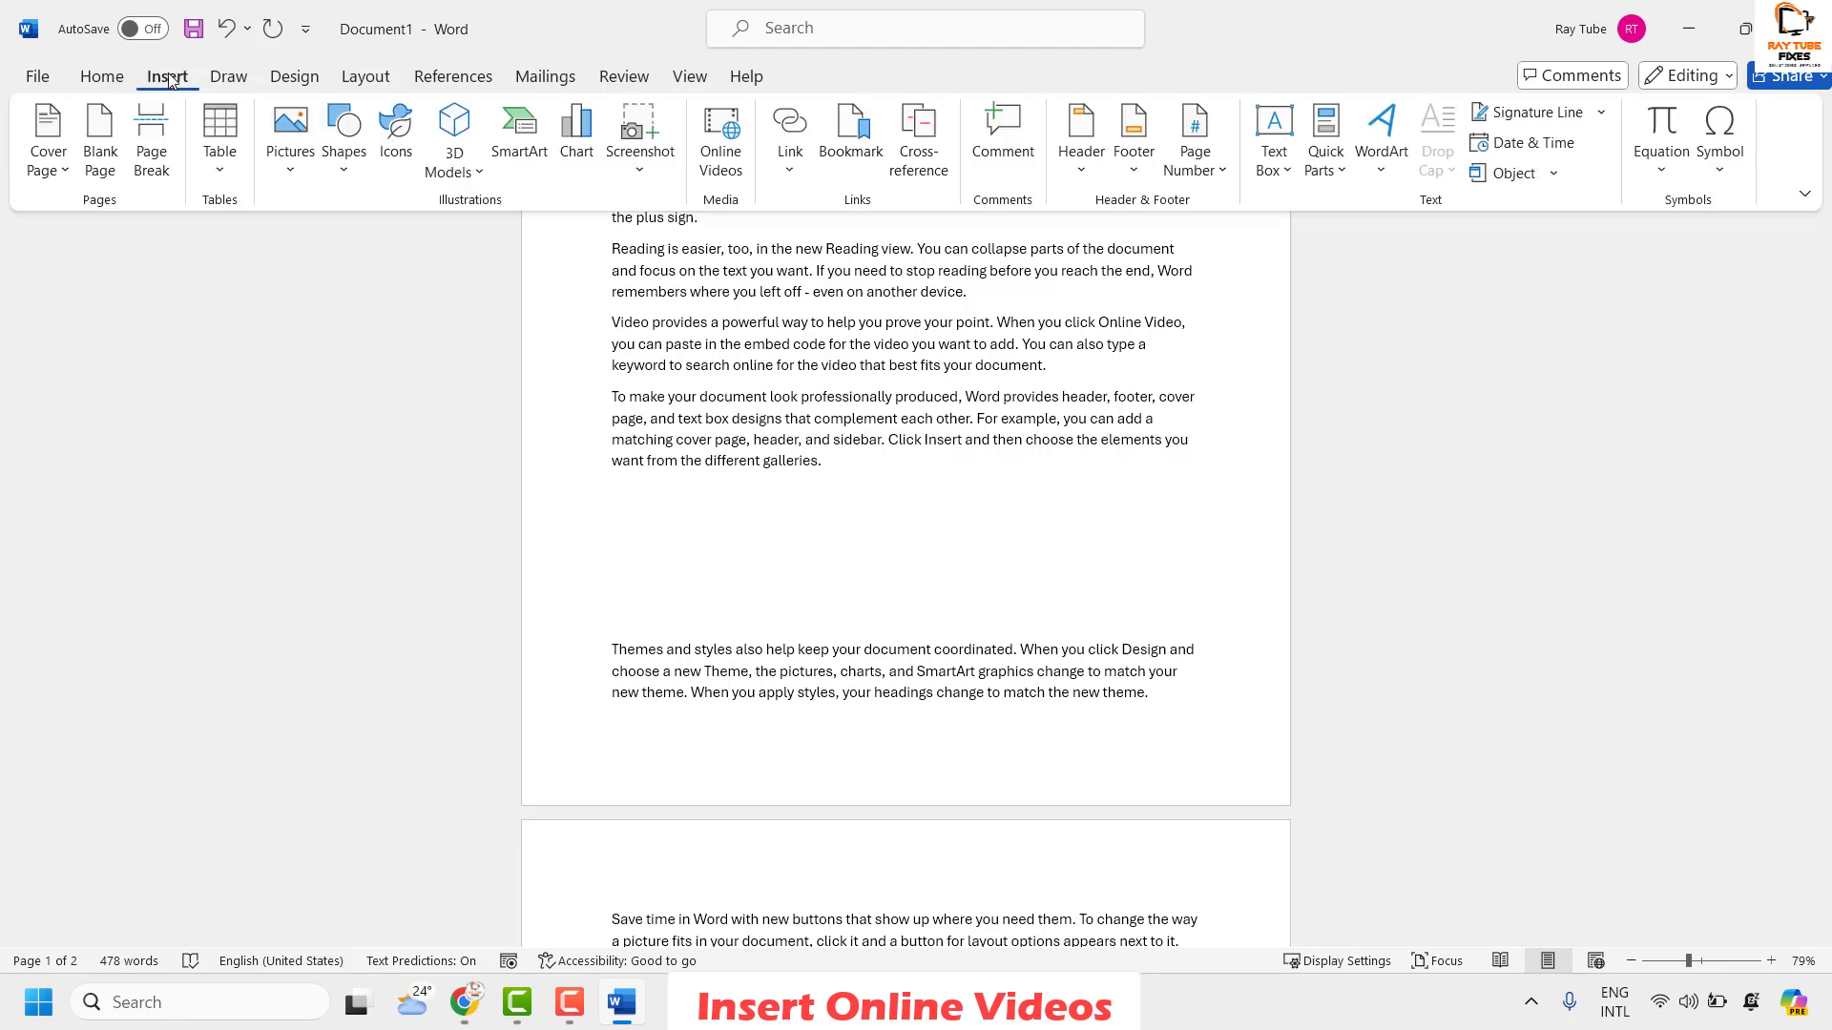
left_click(720, 153)
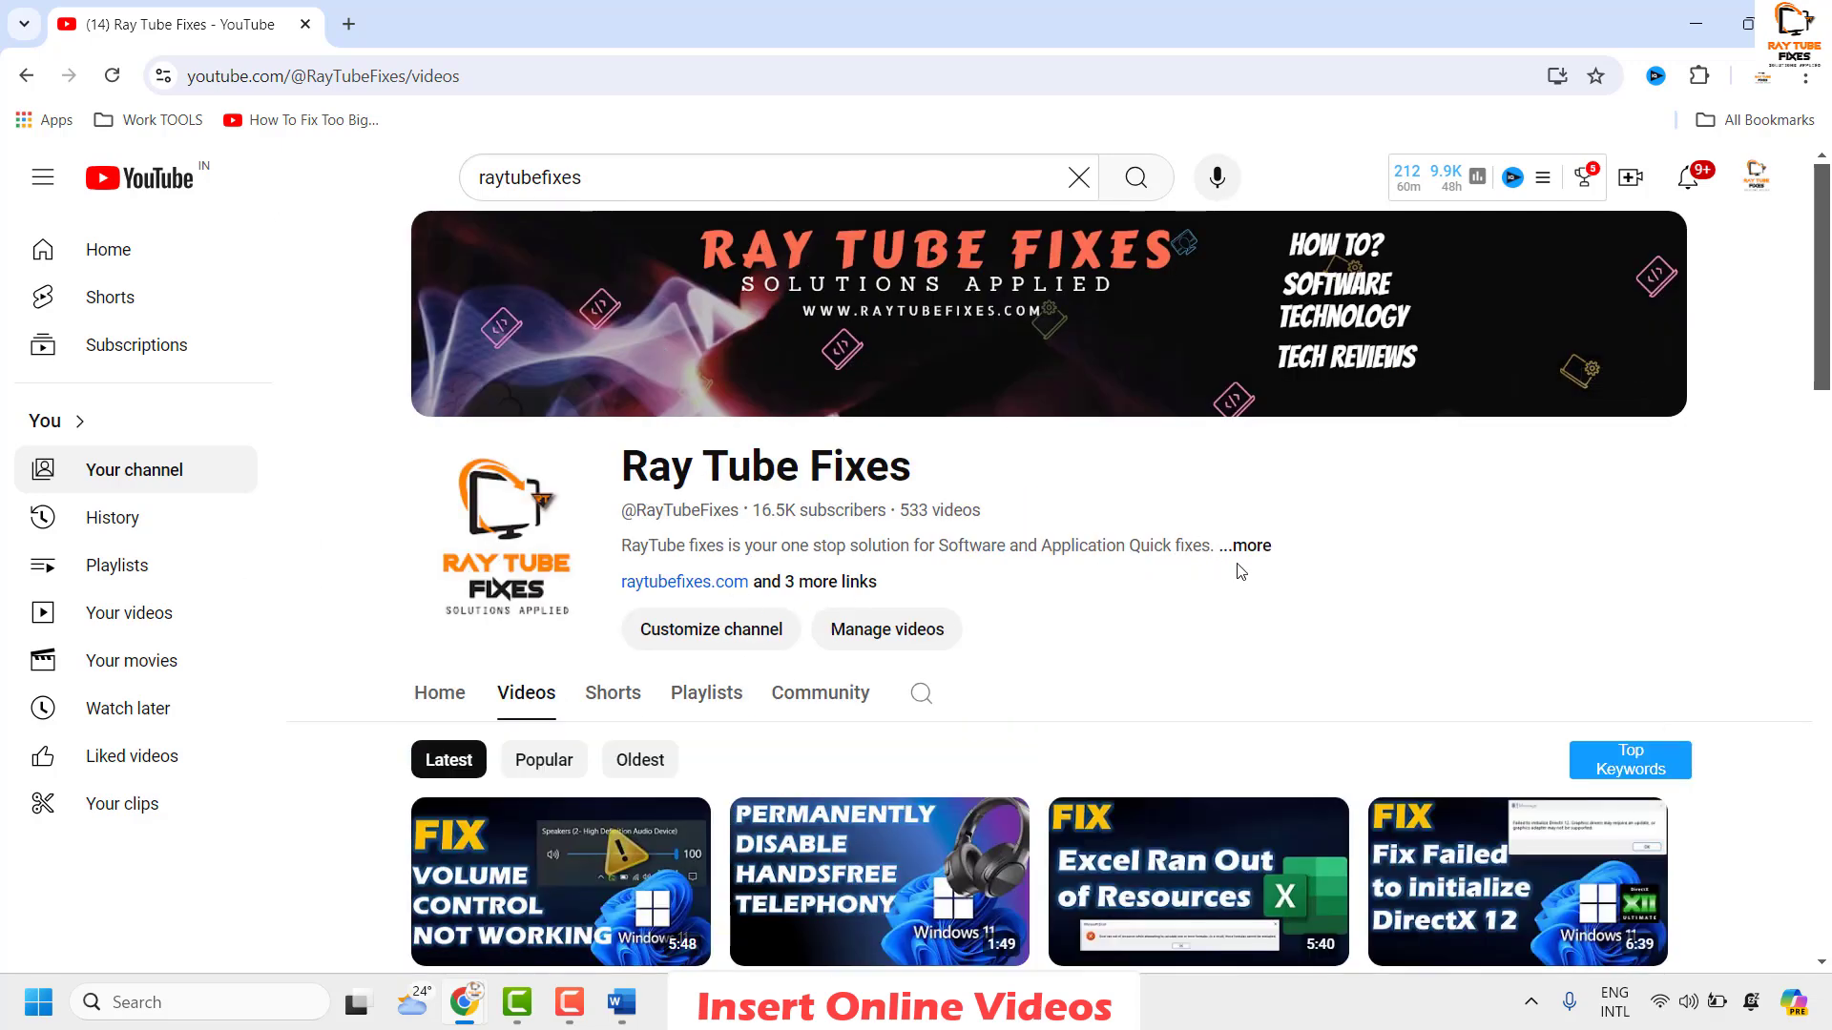
Step: Open the Disable Handsfree Telephony YouTube video, select its URL, then focus Word's address field
scroll(1238, 568, "down", 1)
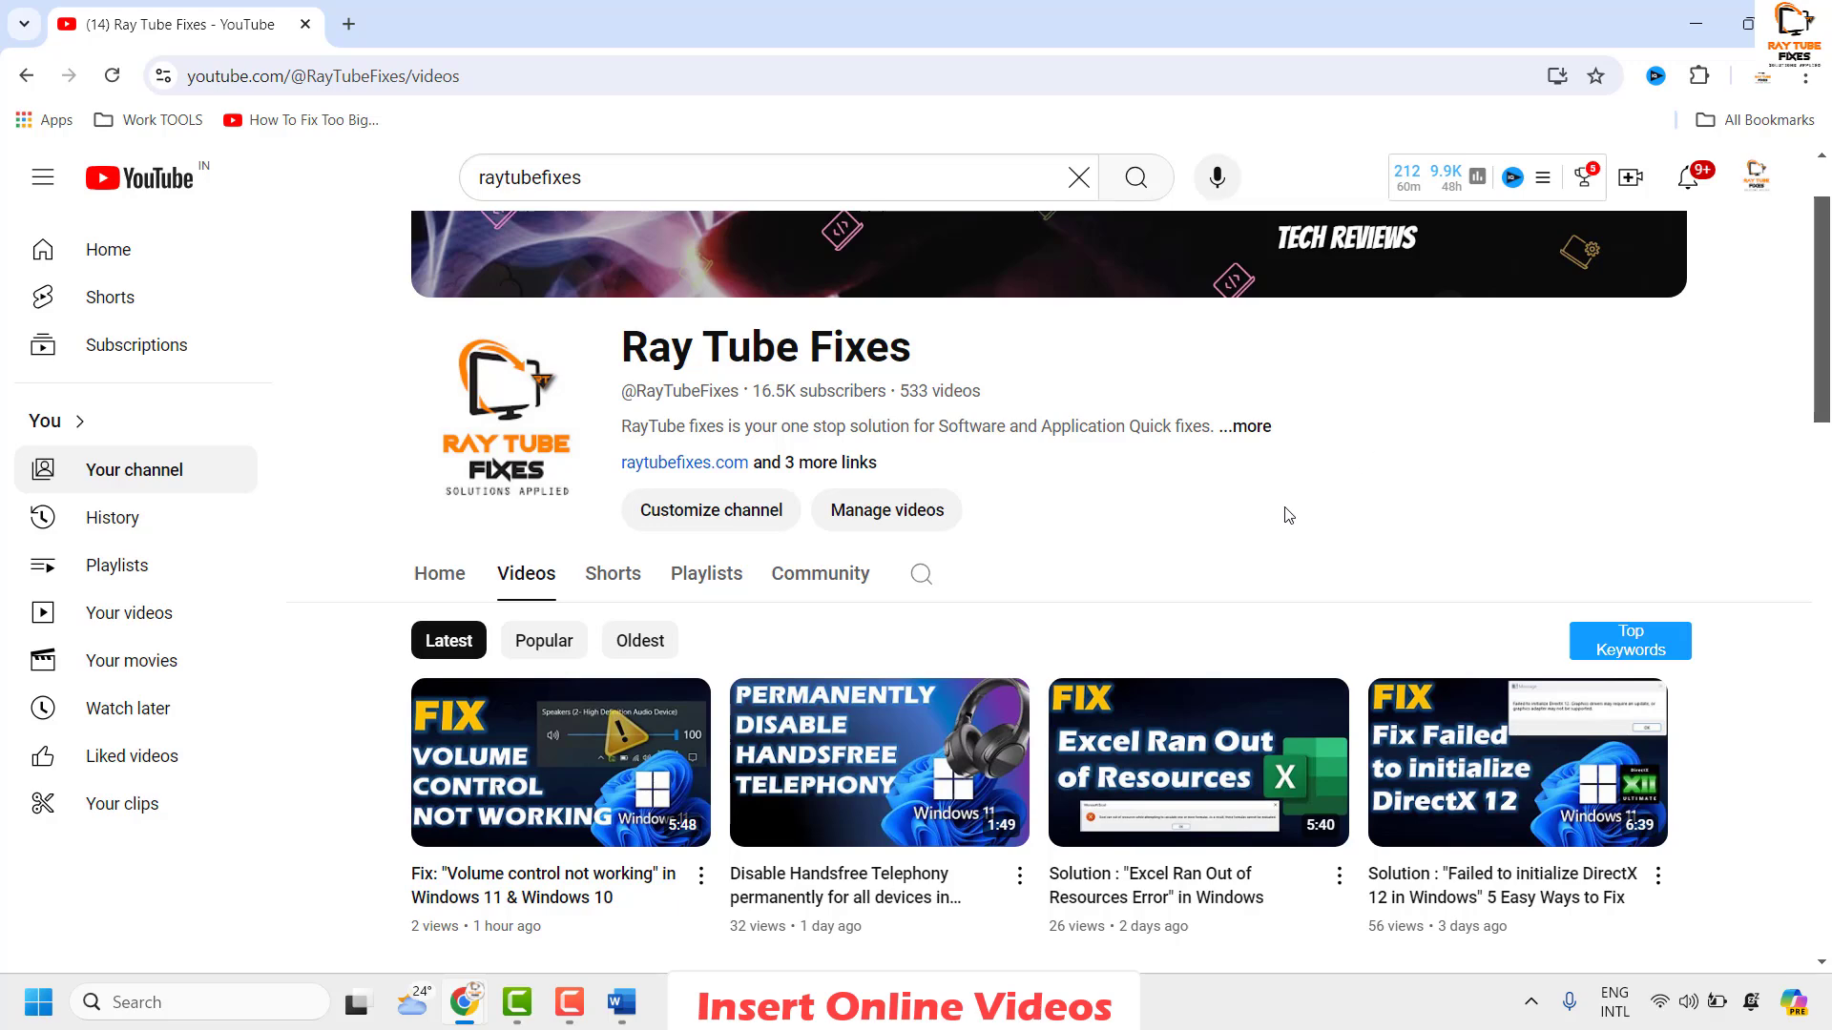
left_click(930, 754)
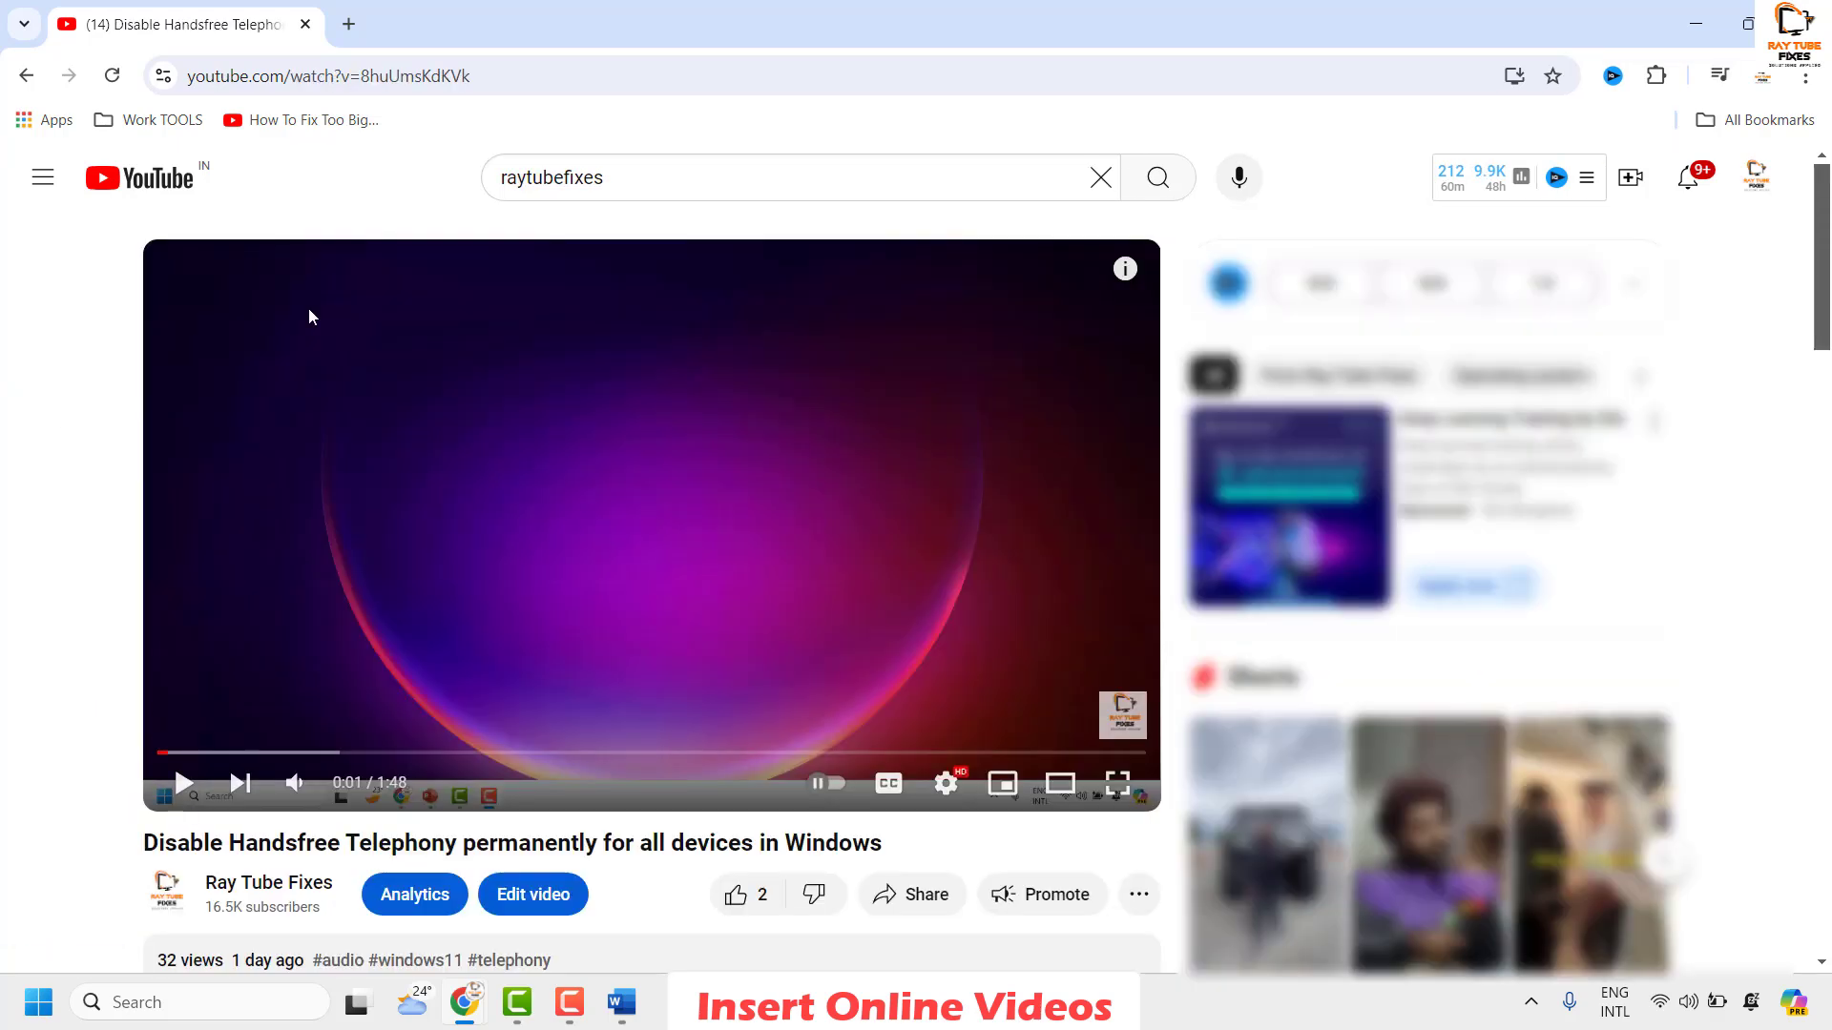
left_click(485, 77)
key("ctrl+c")
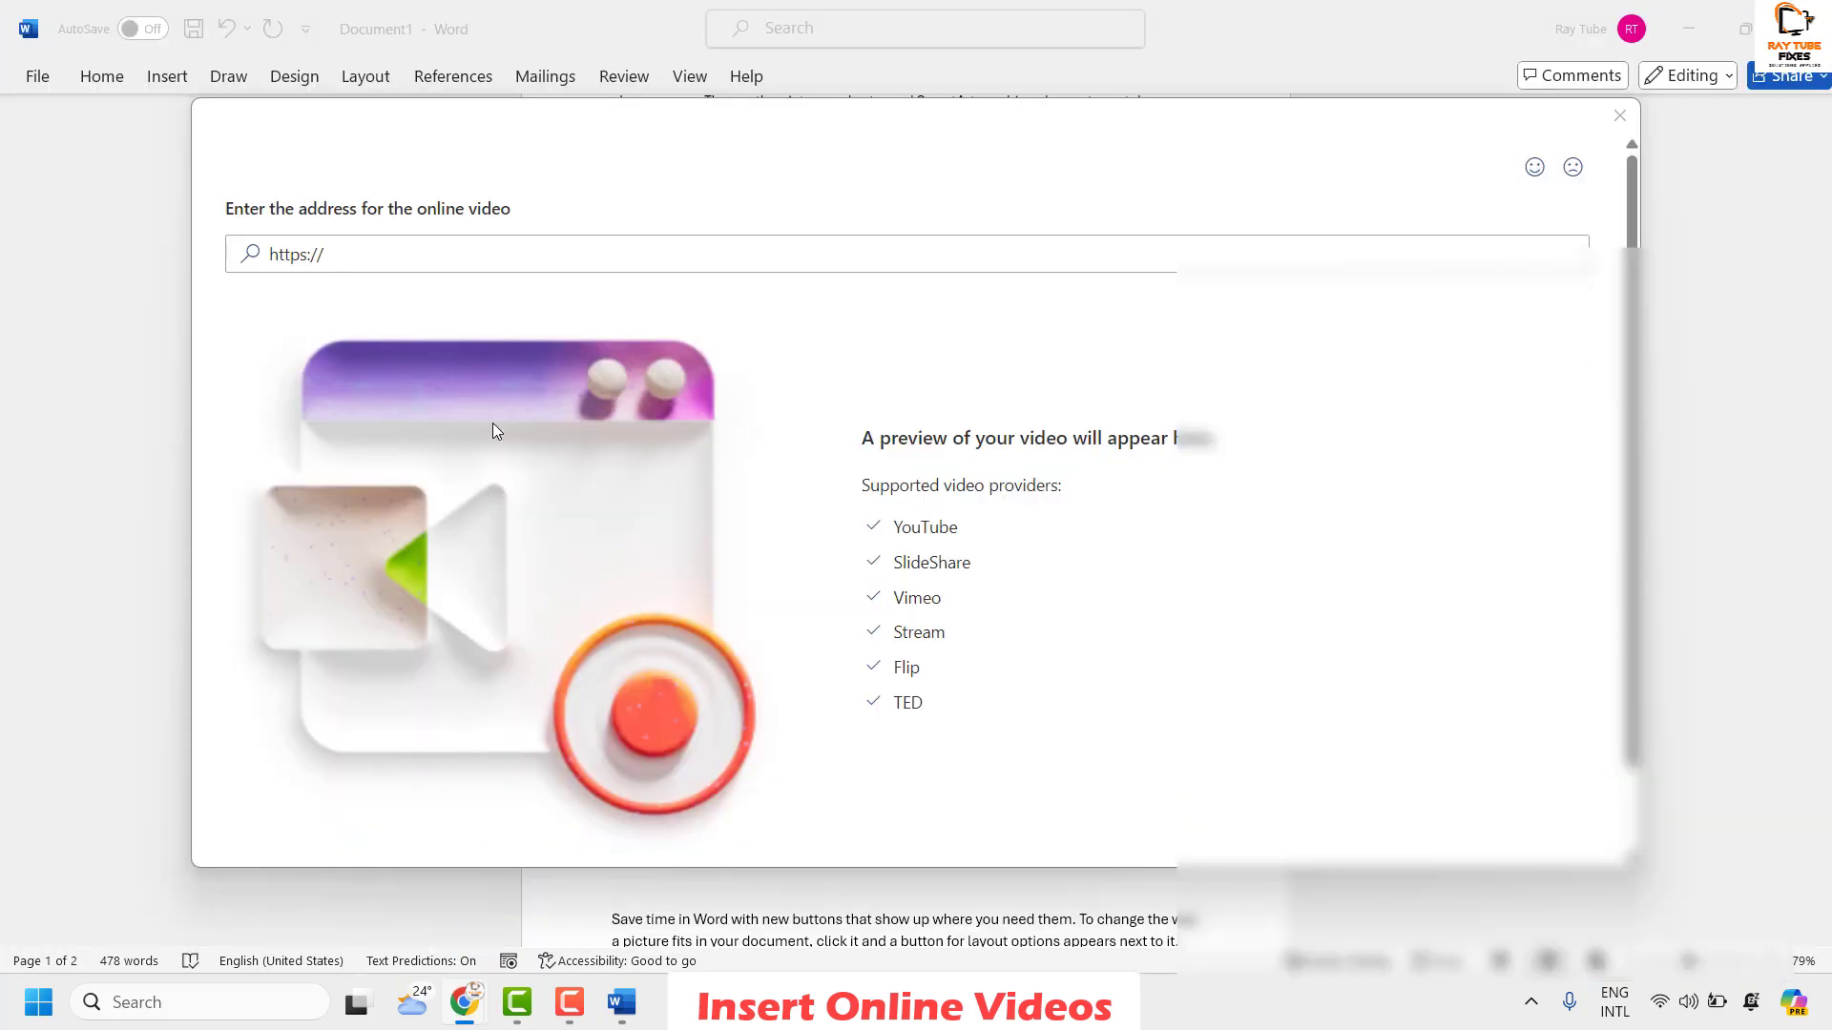
left_click(353, 254)
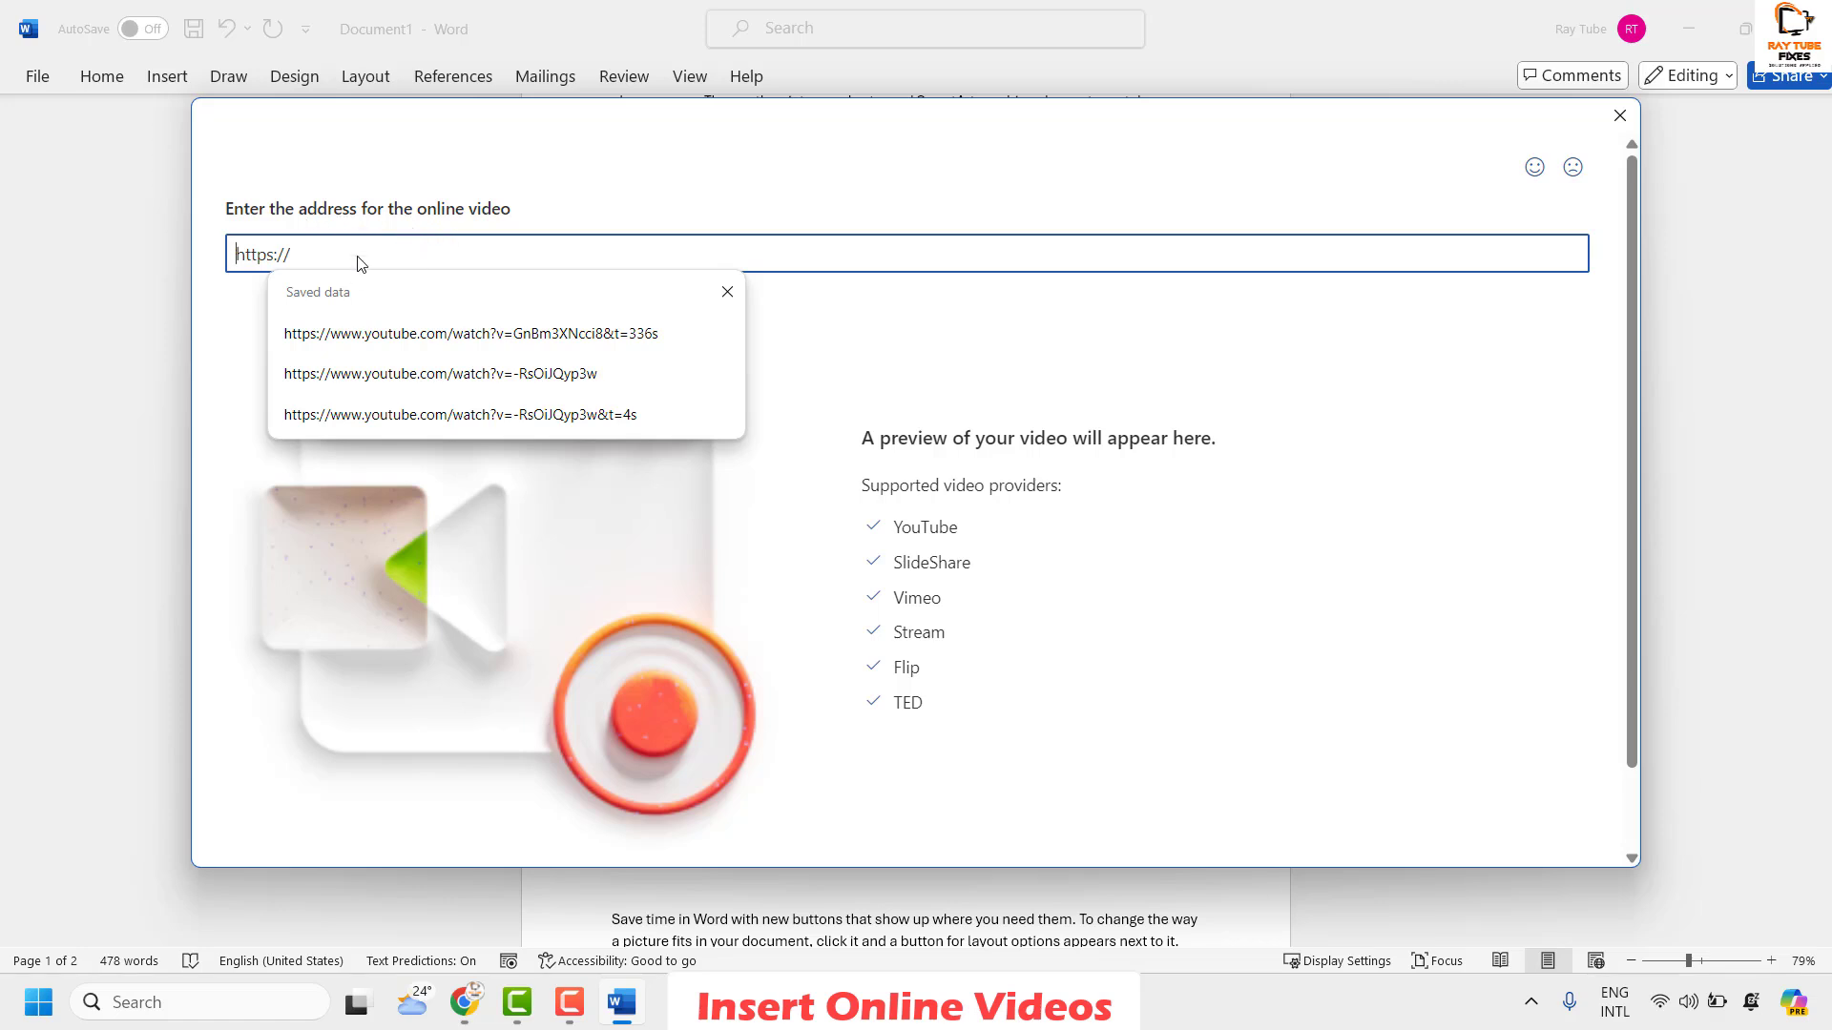
Step: Paste the Disable Handsfree Telephony URL and insert the video into the gap between the paragraphs
key("ctrl+v")
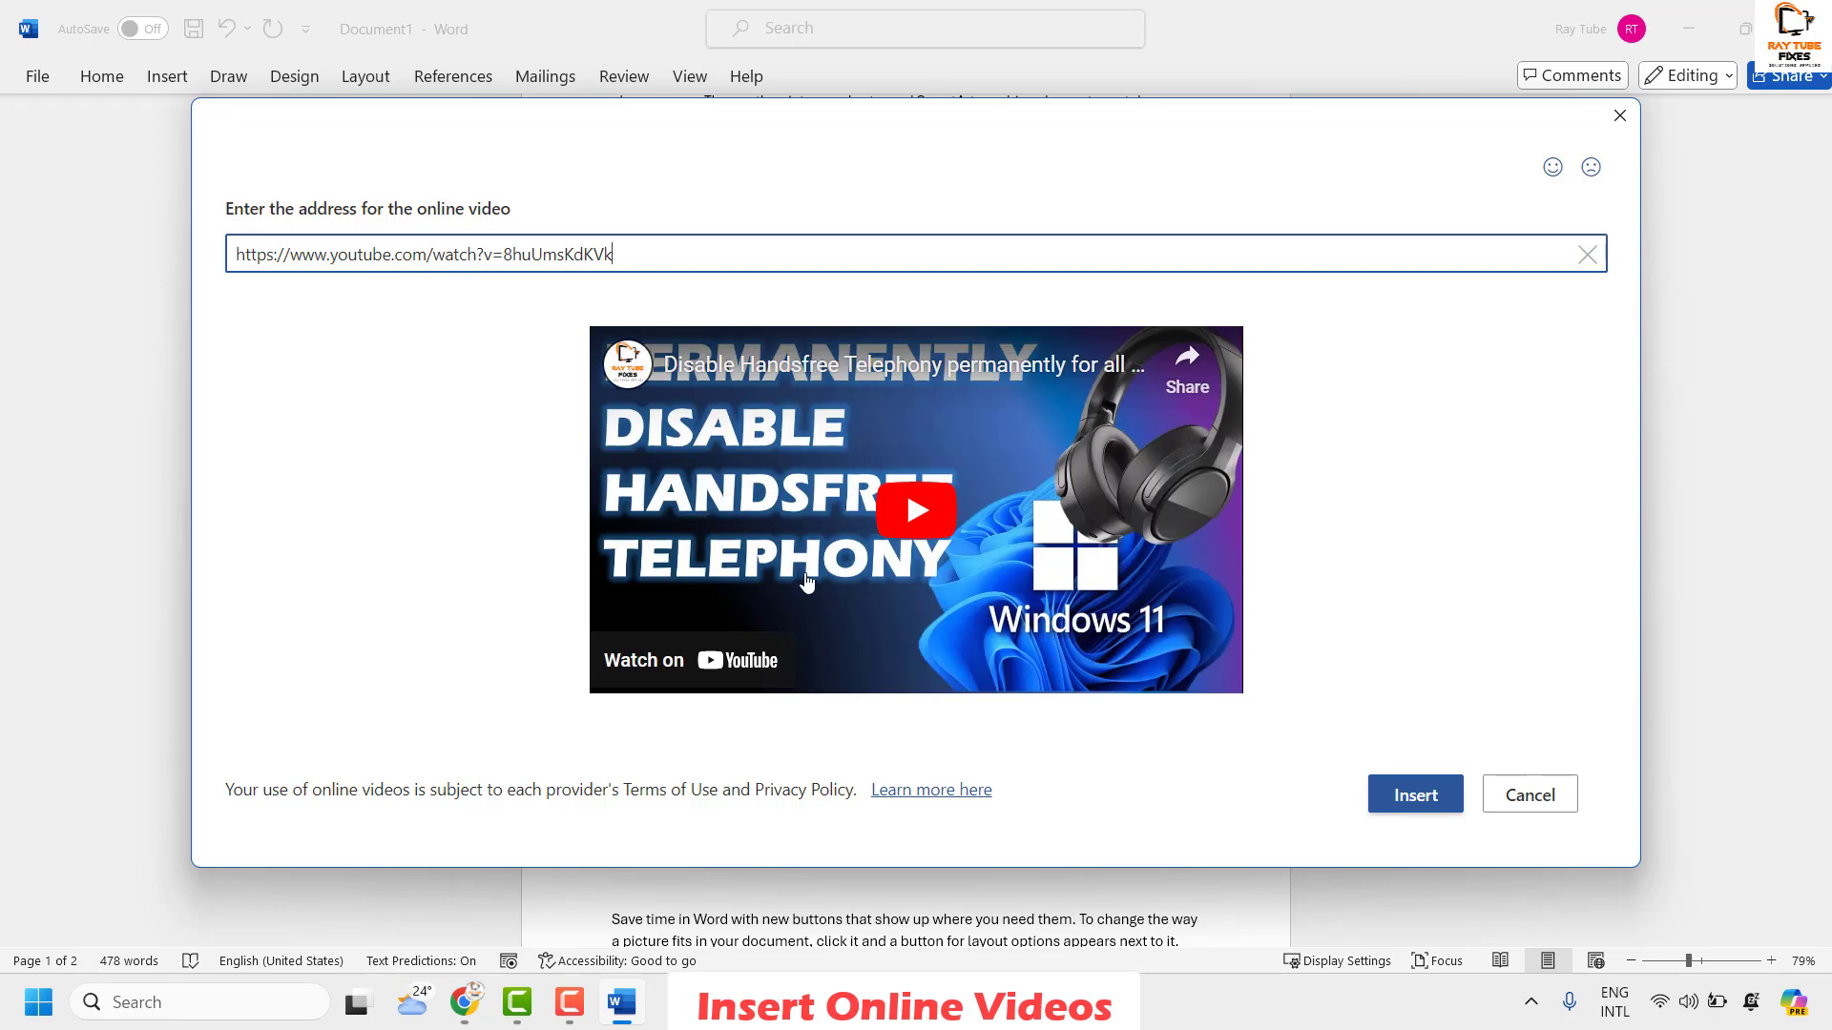
left_click(1405, 797)
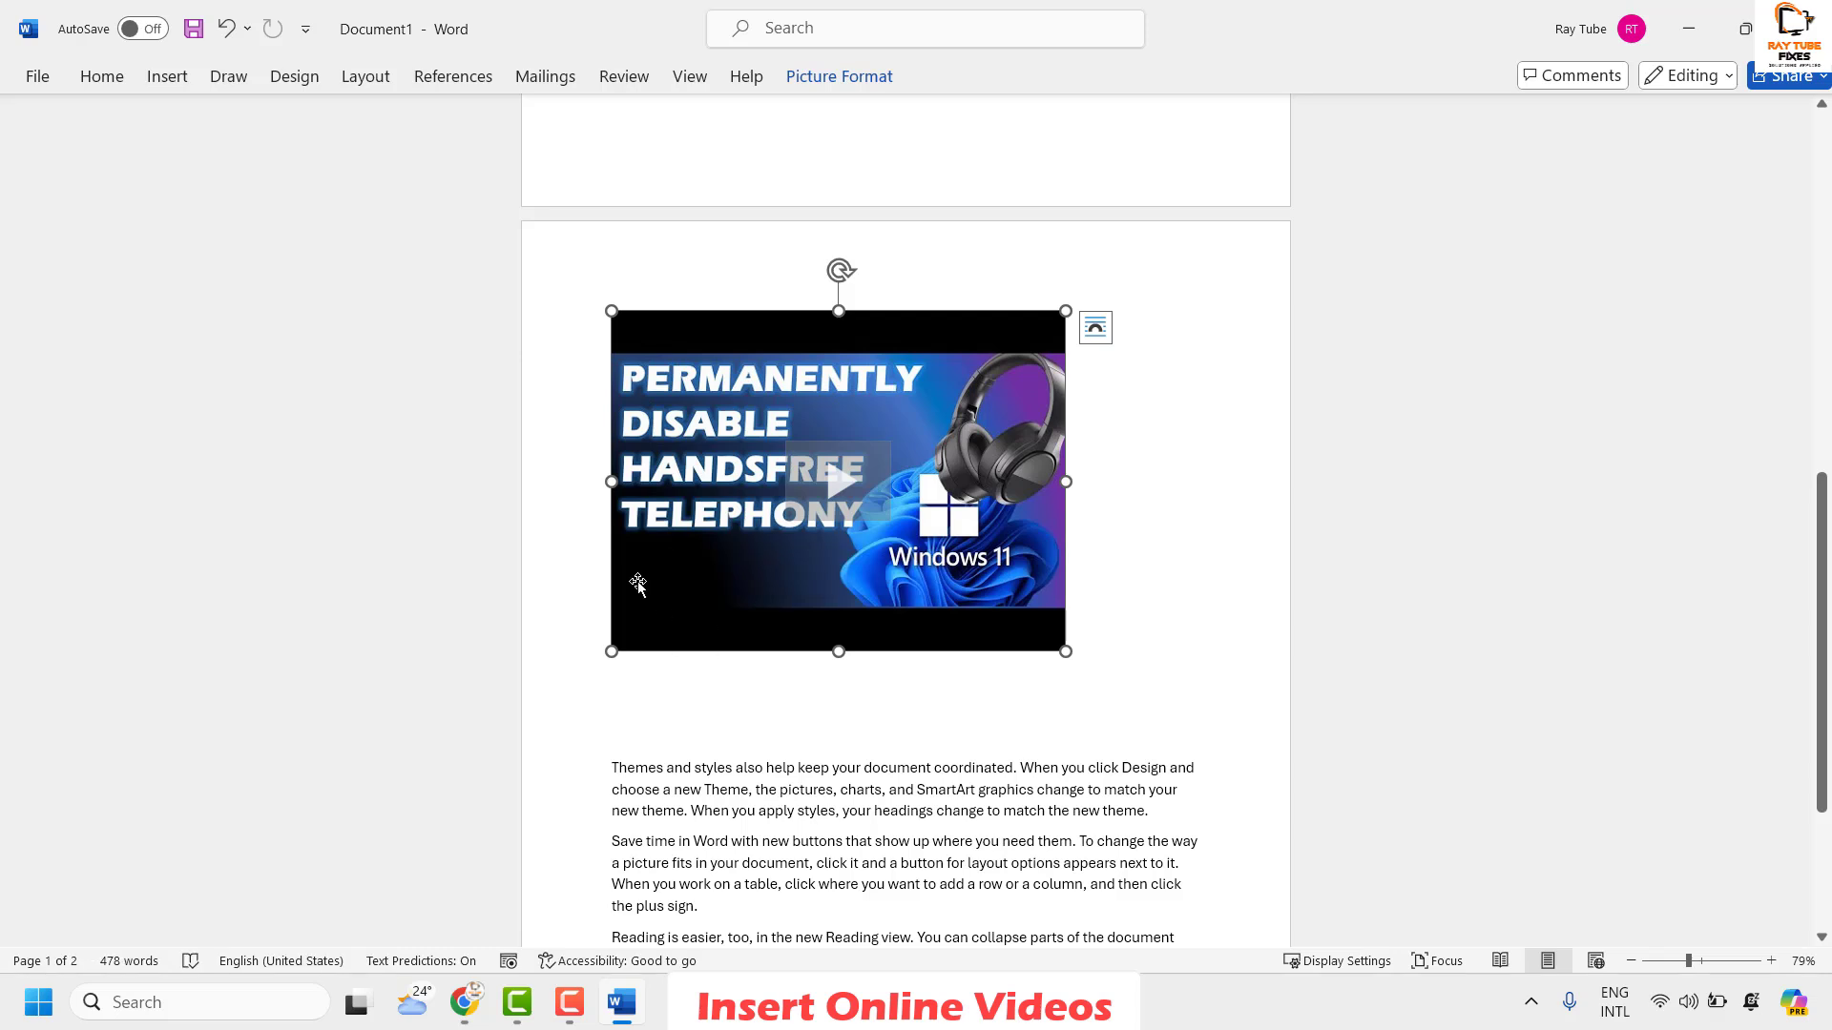
left_click(864, 739)
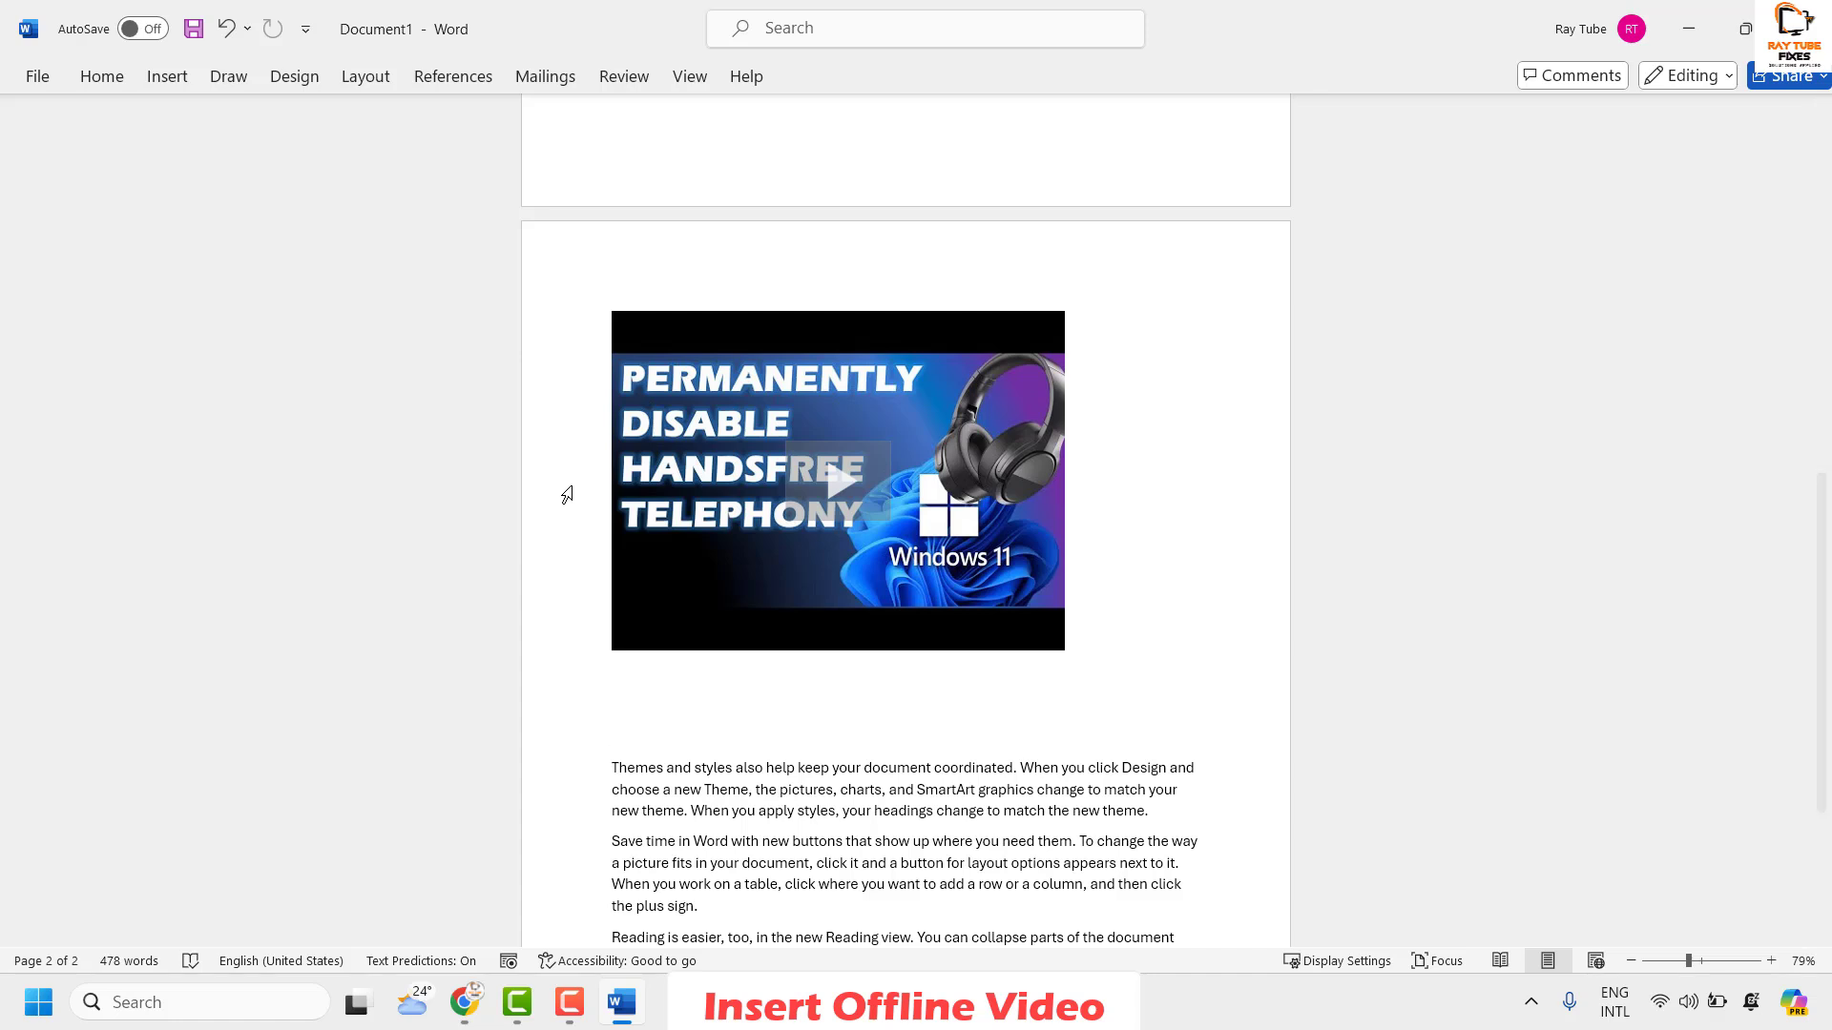
Step: Enable the Developer tab under Main Tabs in Word Options' Customize Ribbon
left_click(37, 77)
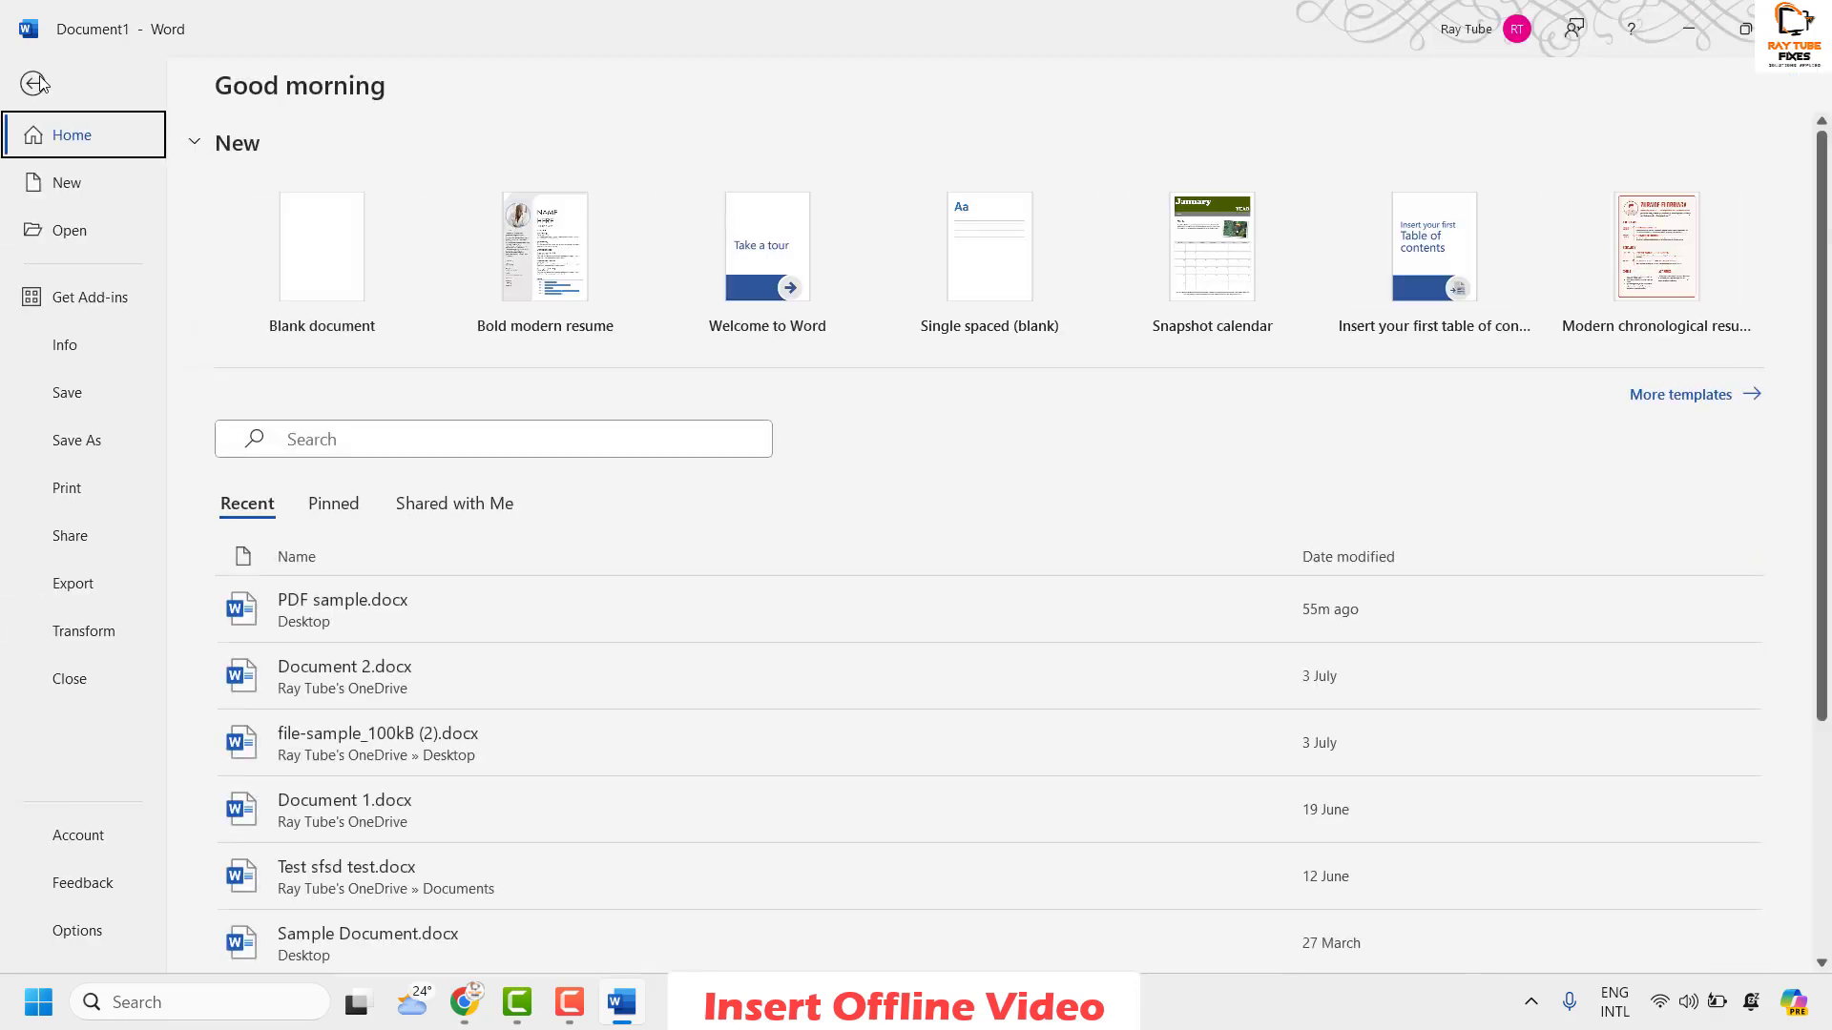
left_click(77, 930)
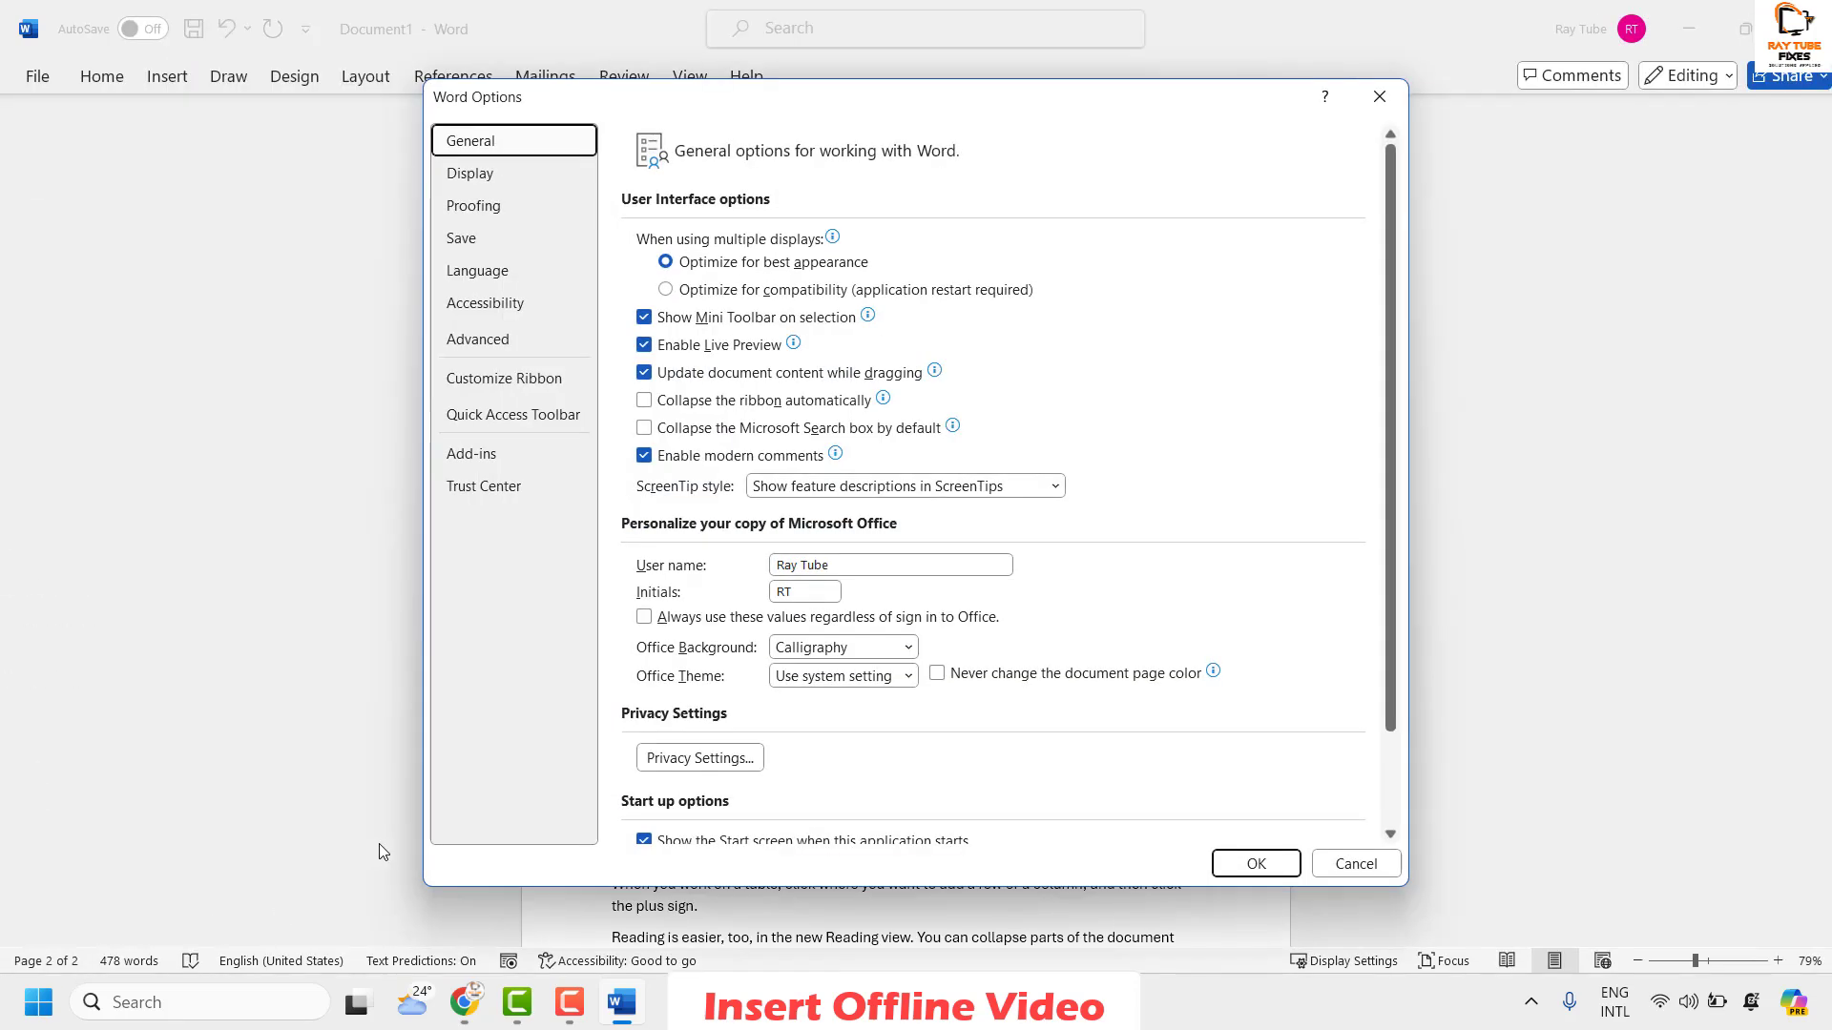
left_click(521, 392)
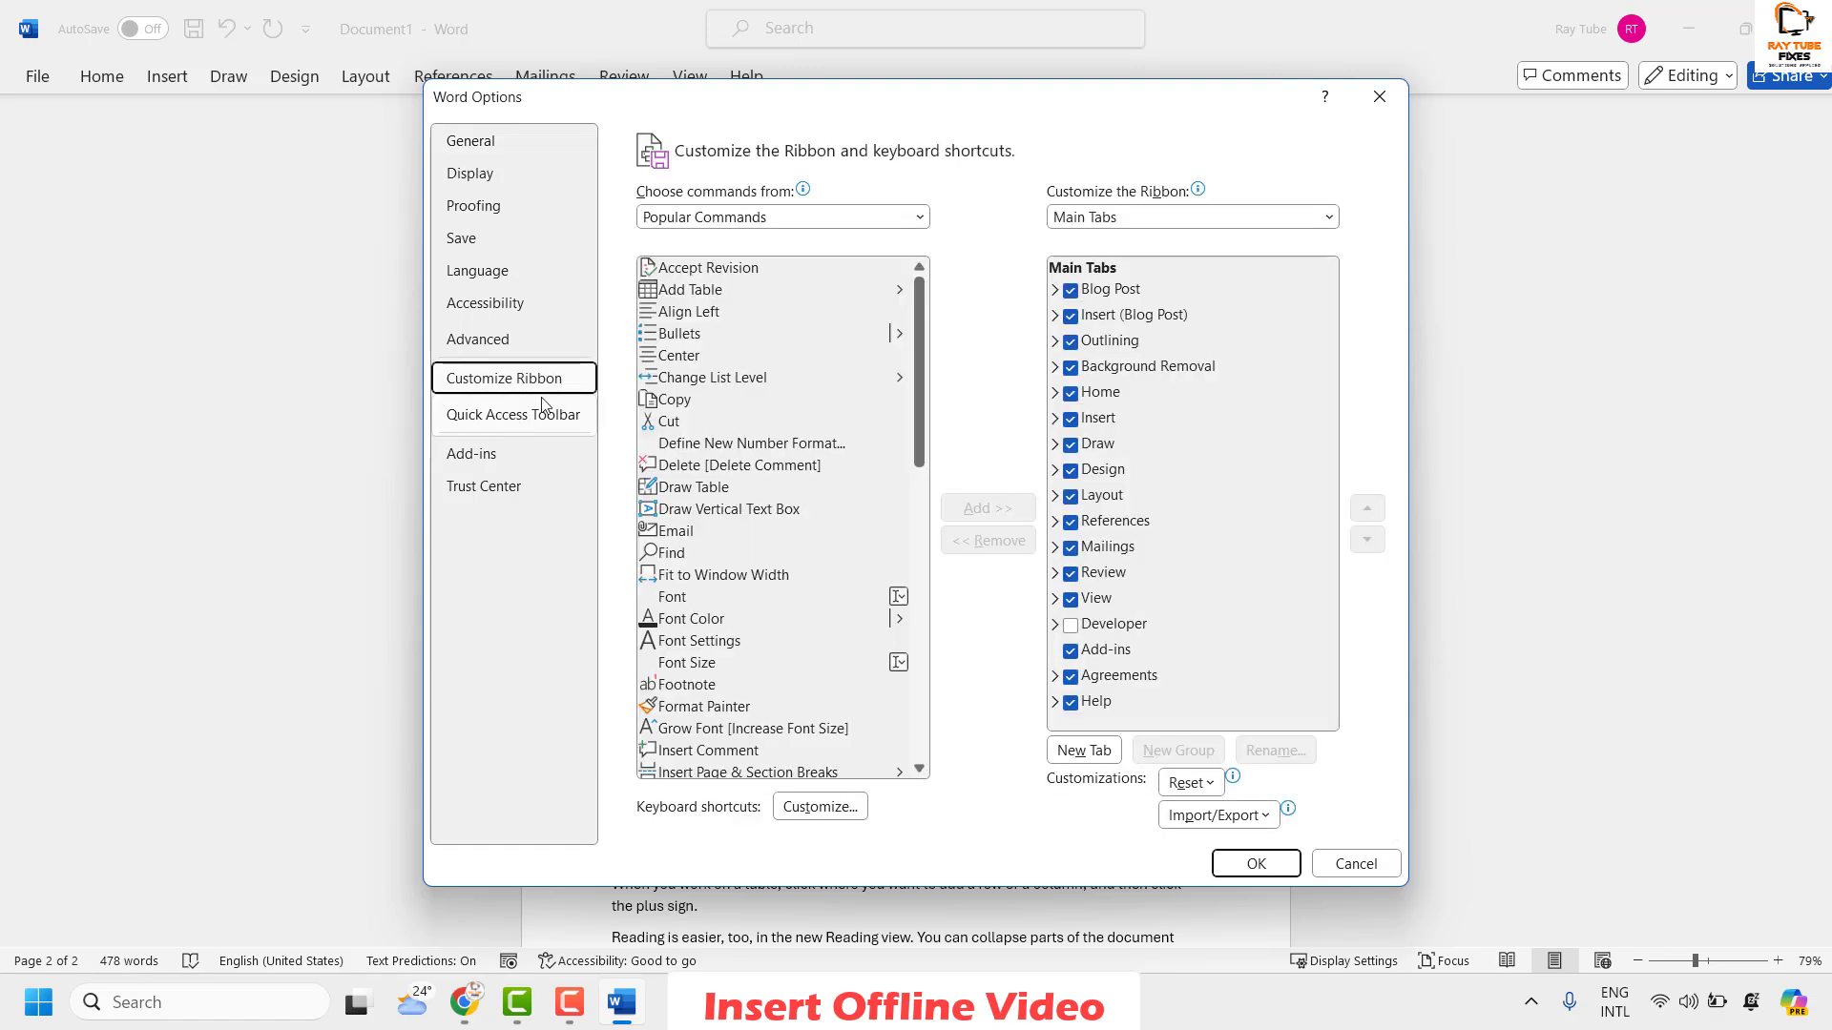
left_click(1072, 633)
left_click(1072, 630)
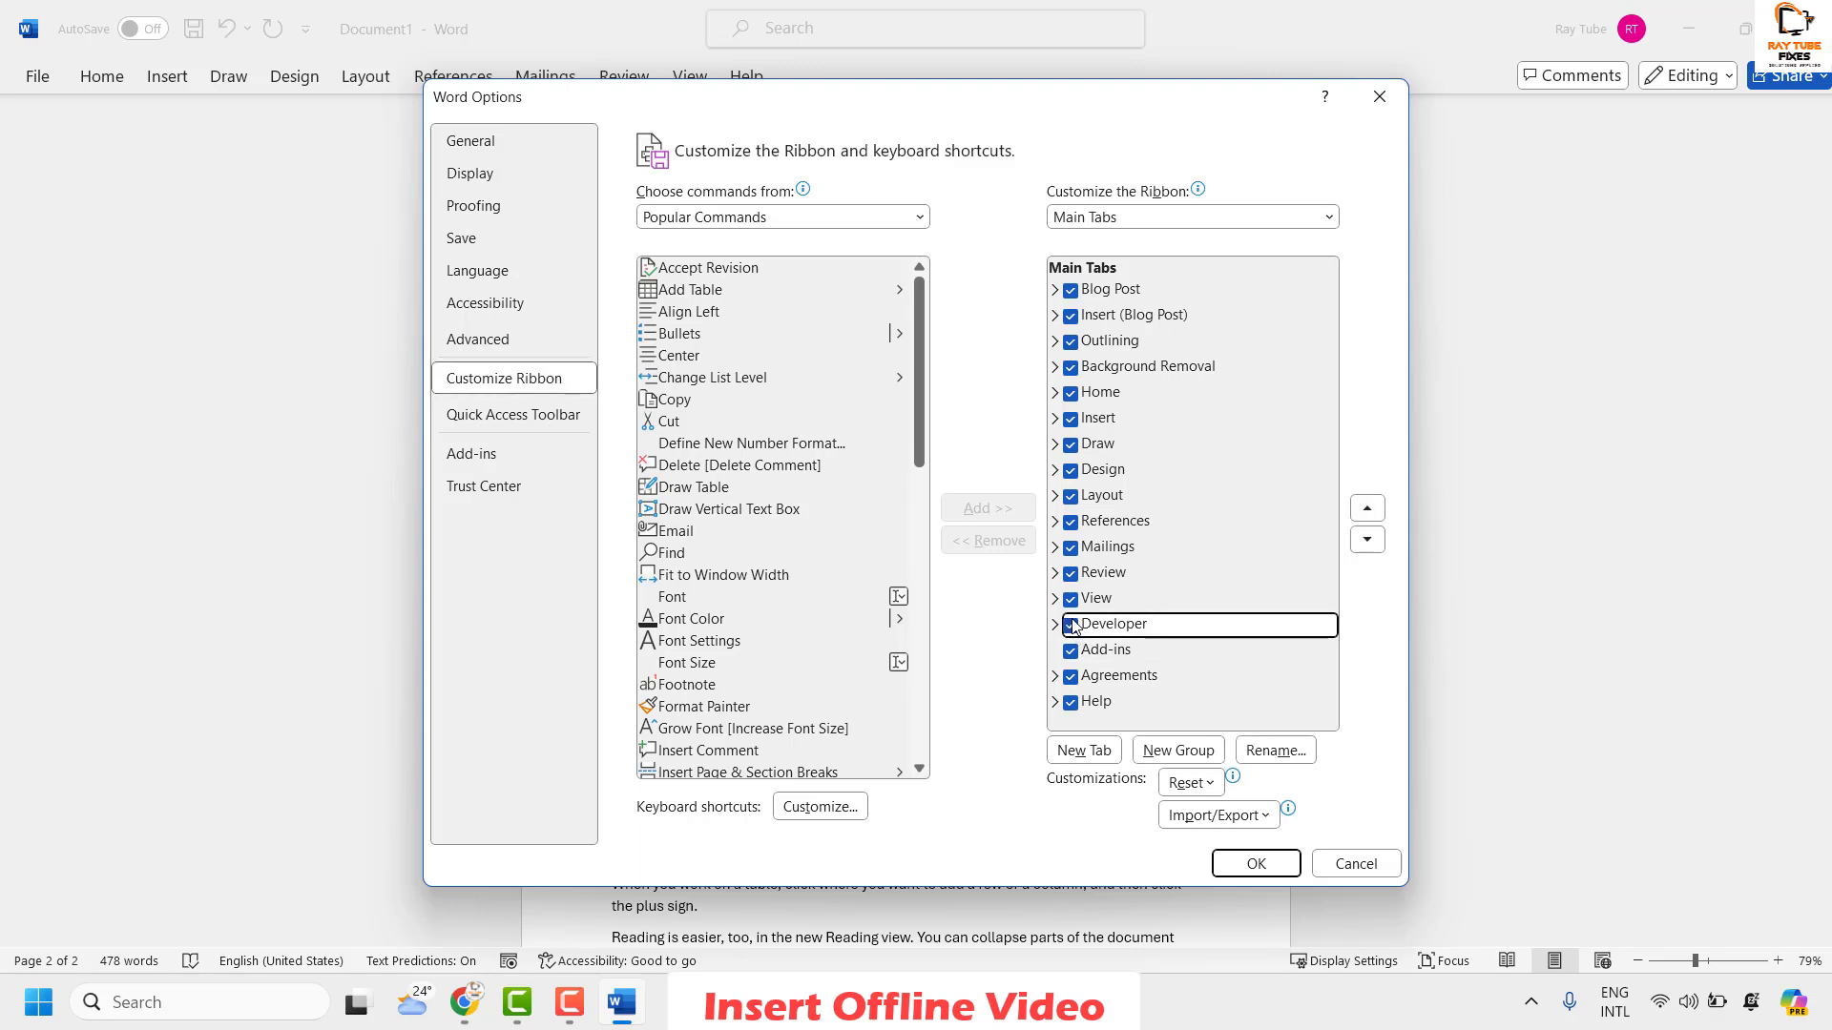
left_click(1256, 864)
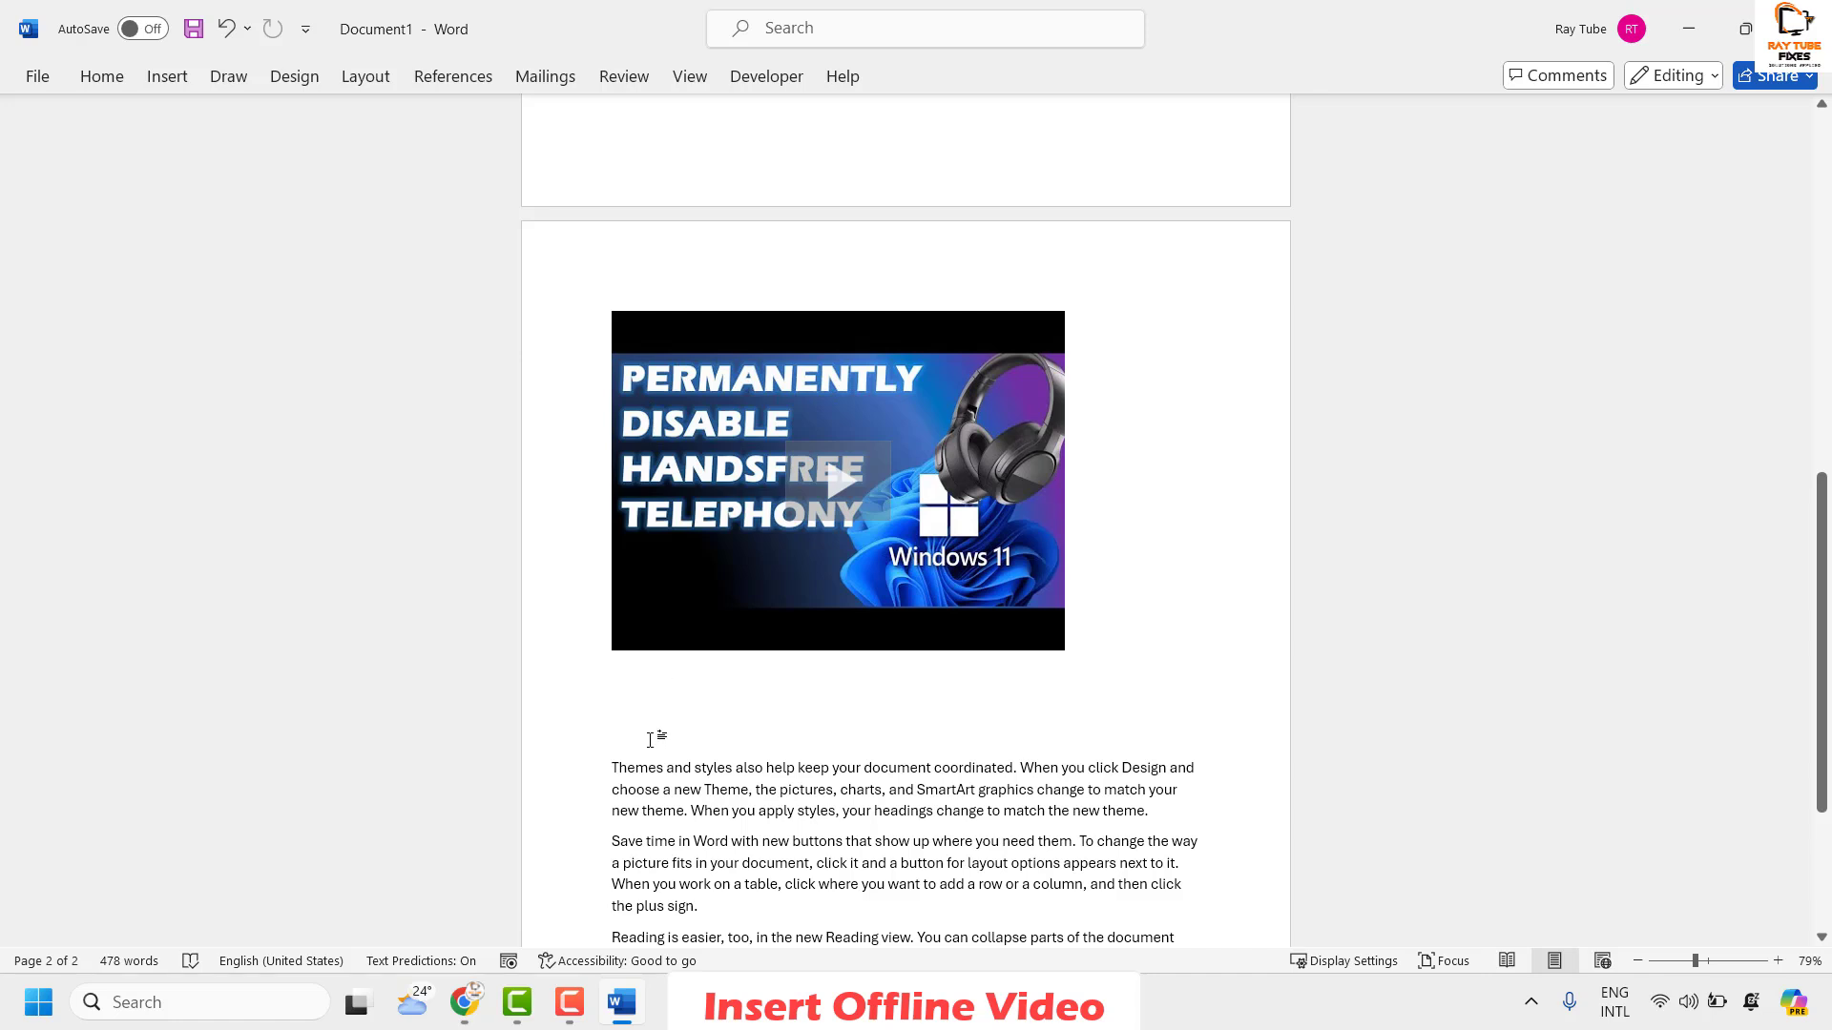
Step: Choose Windows Media Player from Developer > Legacy Tools > More Controls
left_click(796, 86)
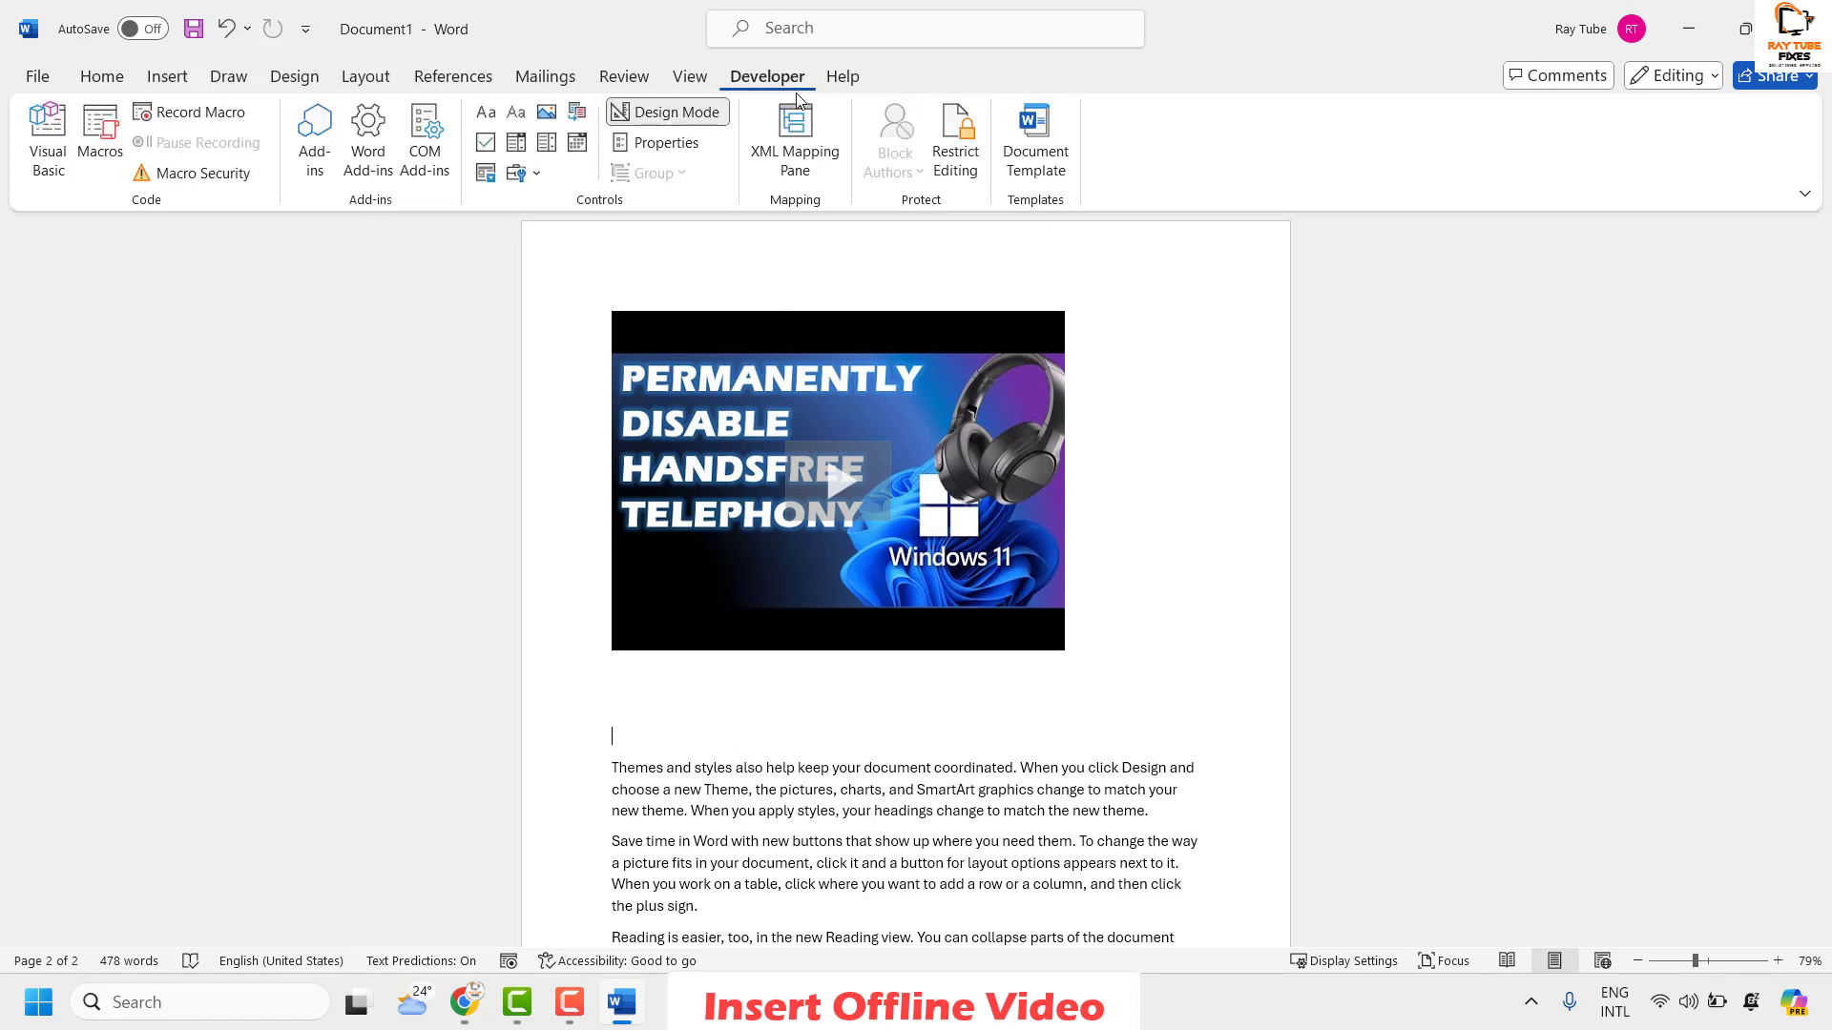
left_click(537, 175)
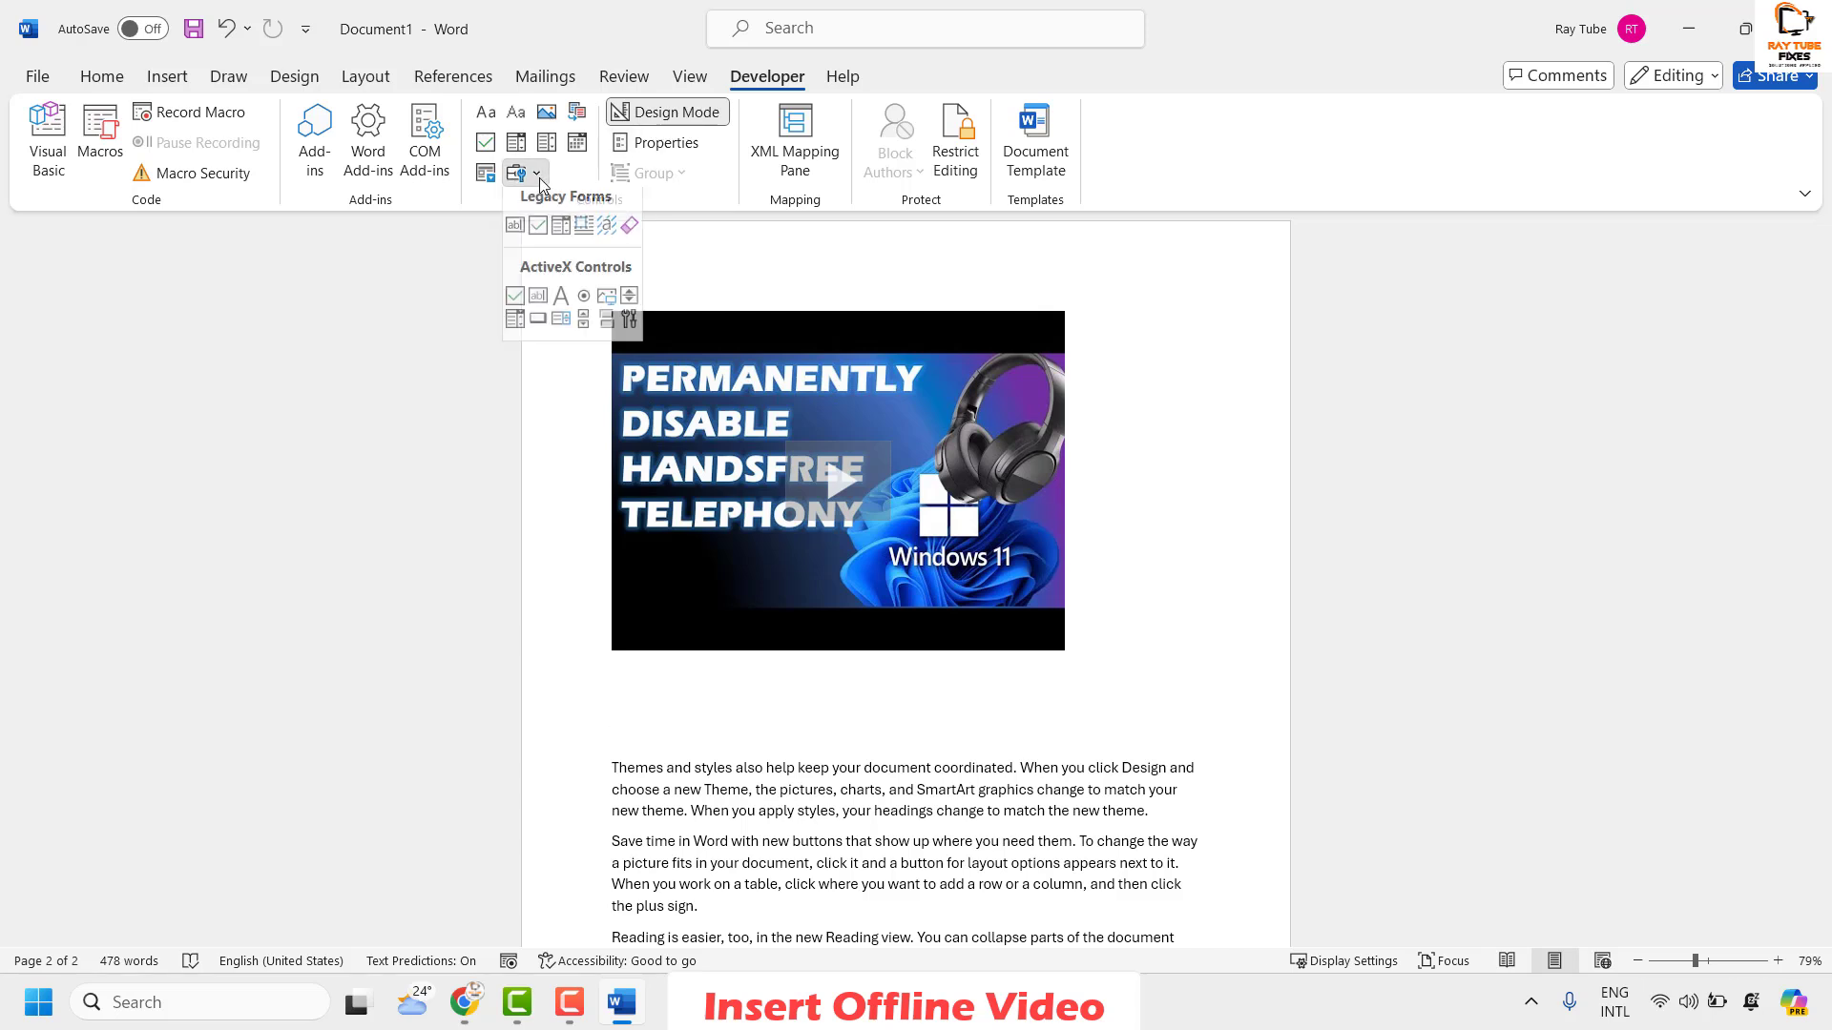
left_click(628, 331)
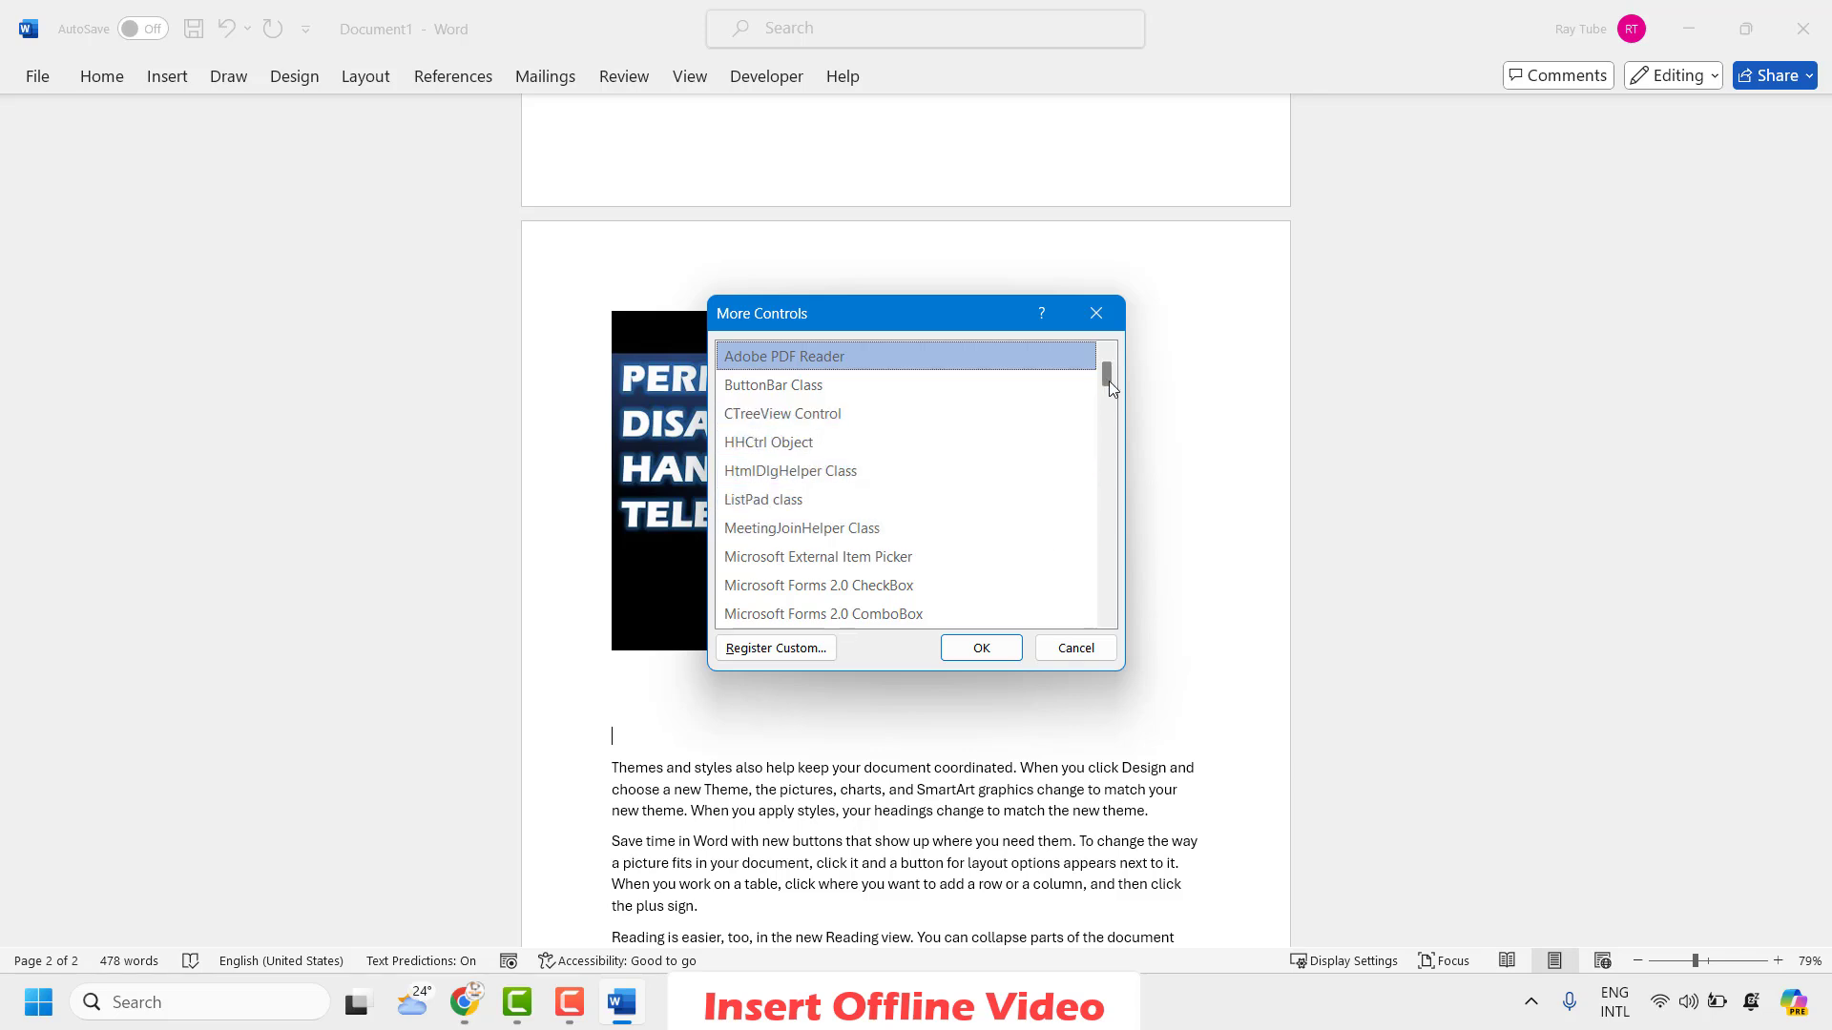
left_click_drag(1103, 387, 1092, 561)
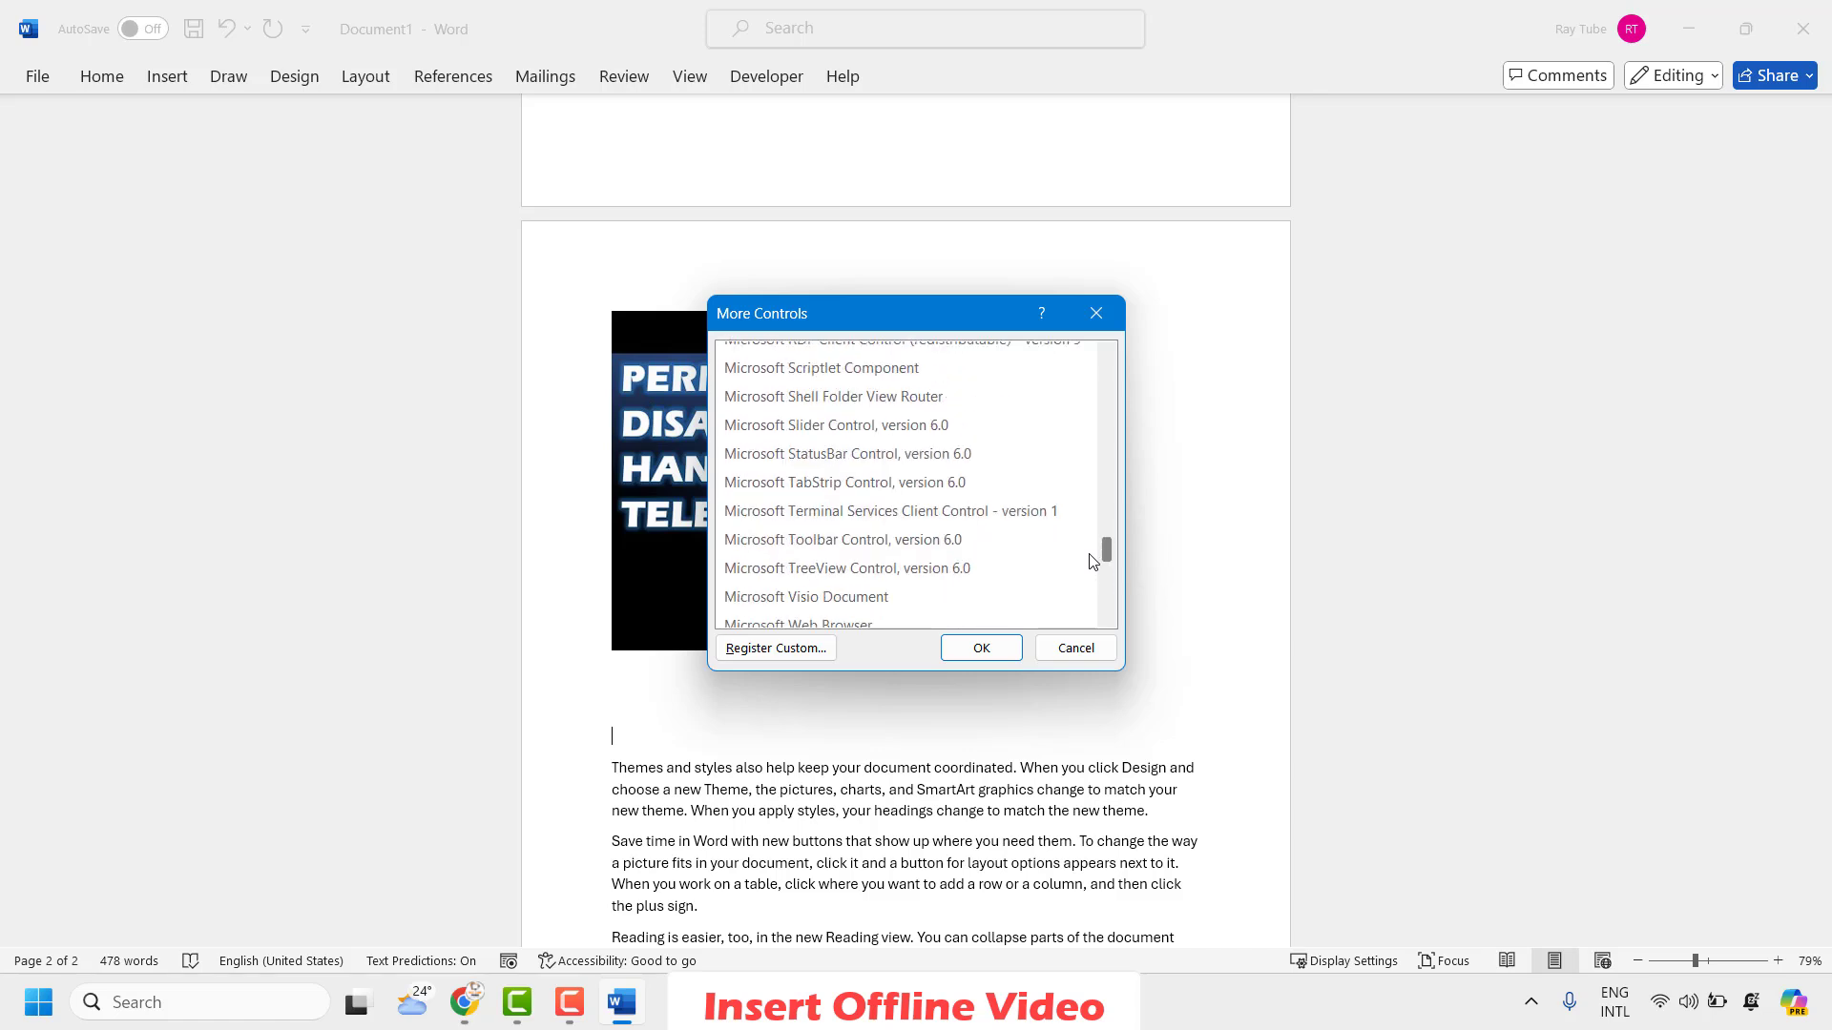
scroll(1093, 556, "up", 1)
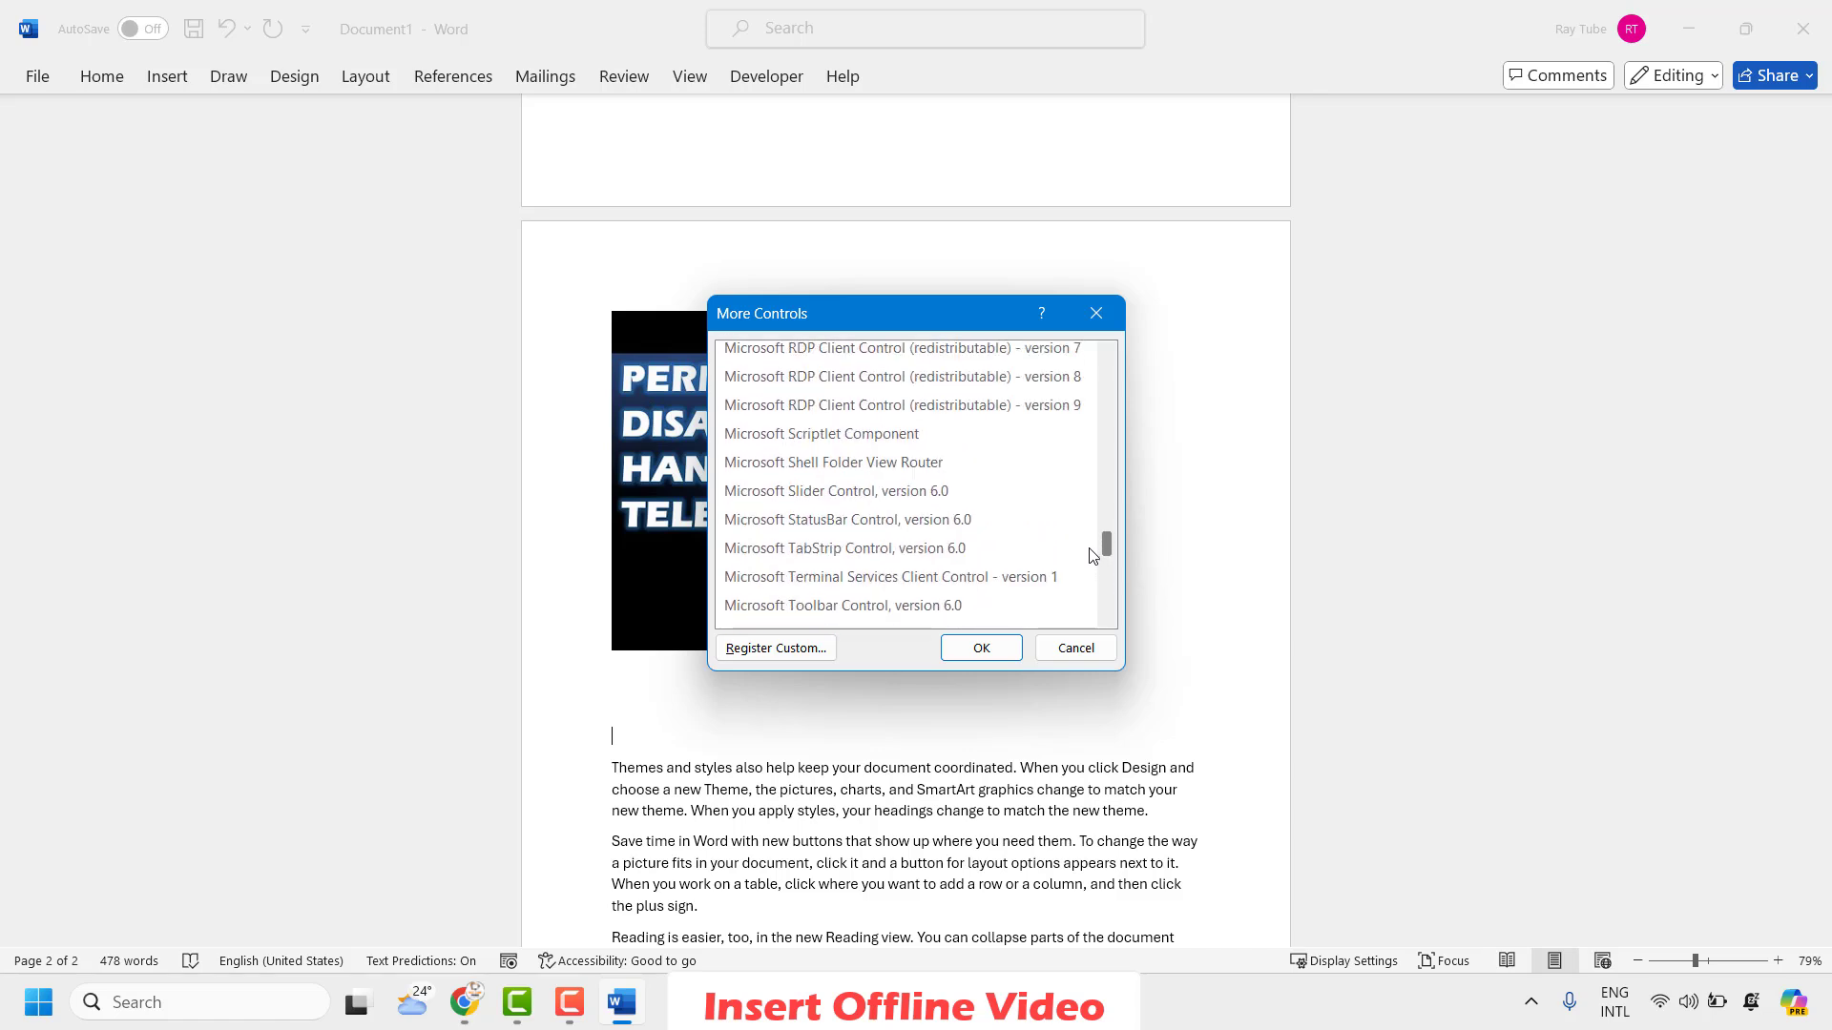
scroll(1092, 556, "down", 10)
left_click(826, 559)
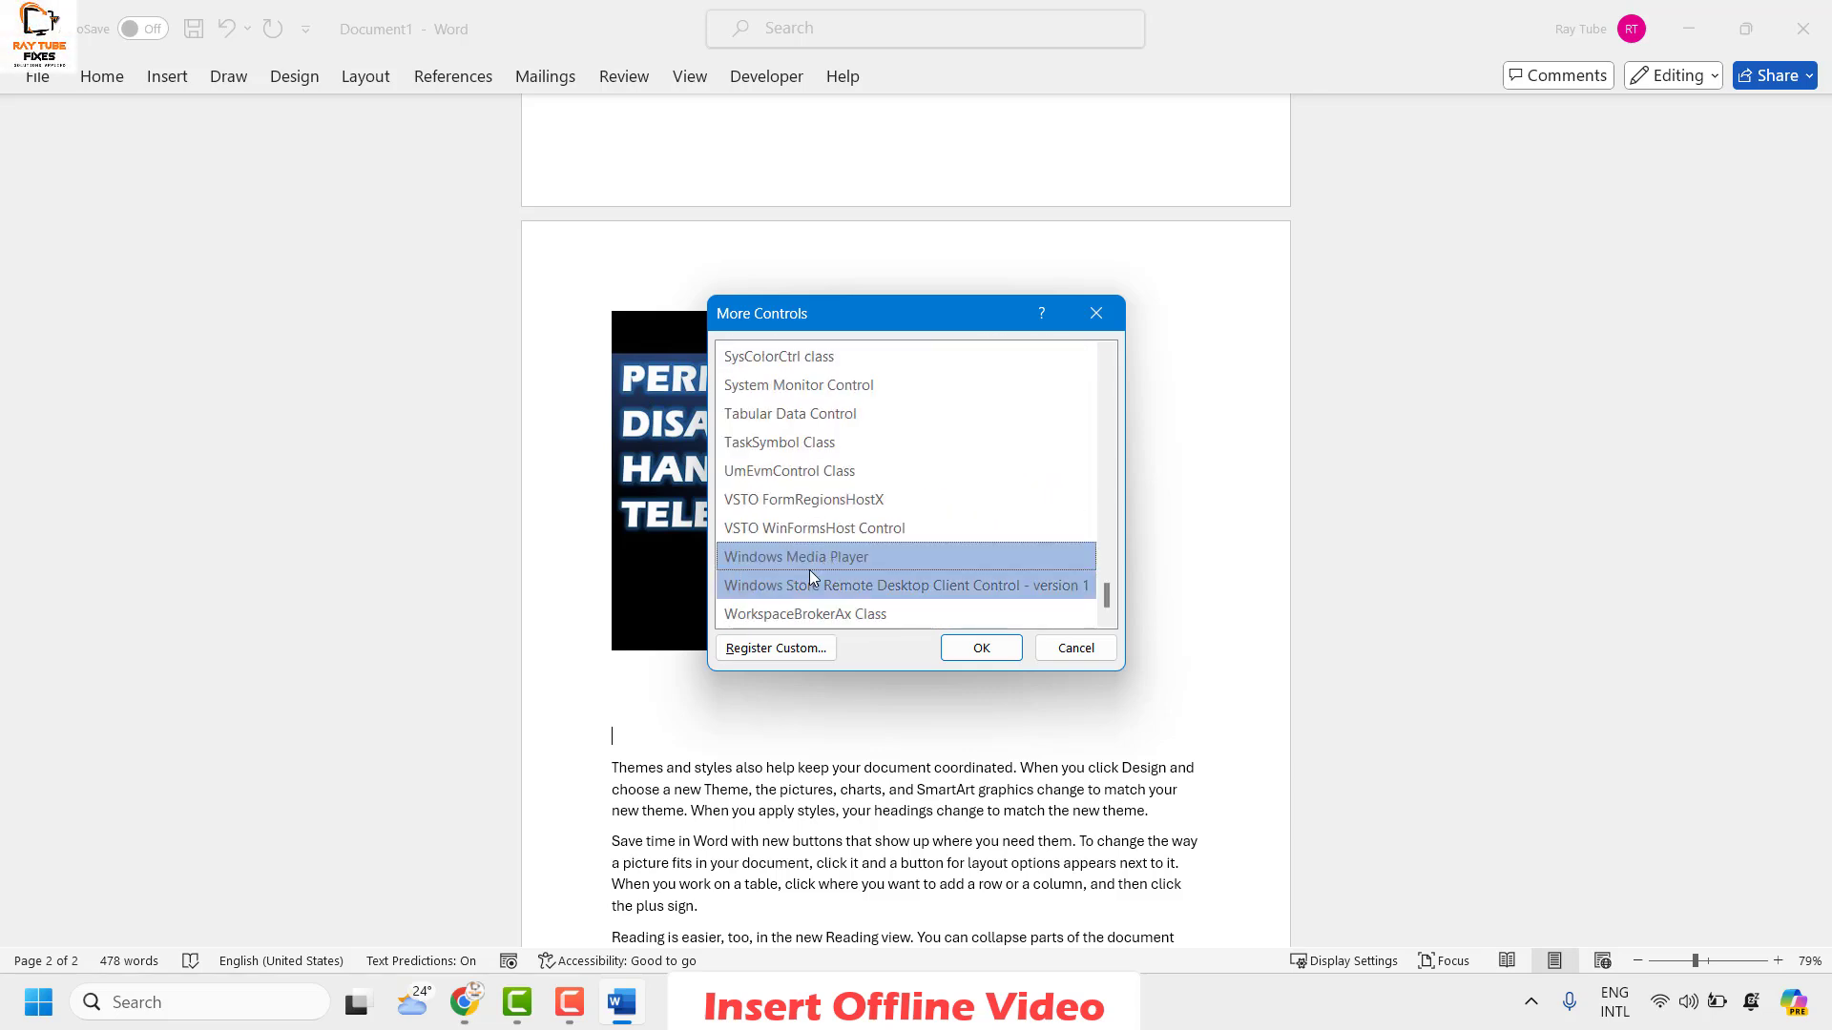
Step: Insert the Windows Media Player control, widen it, and open its Properties window
left_click(981, 650)
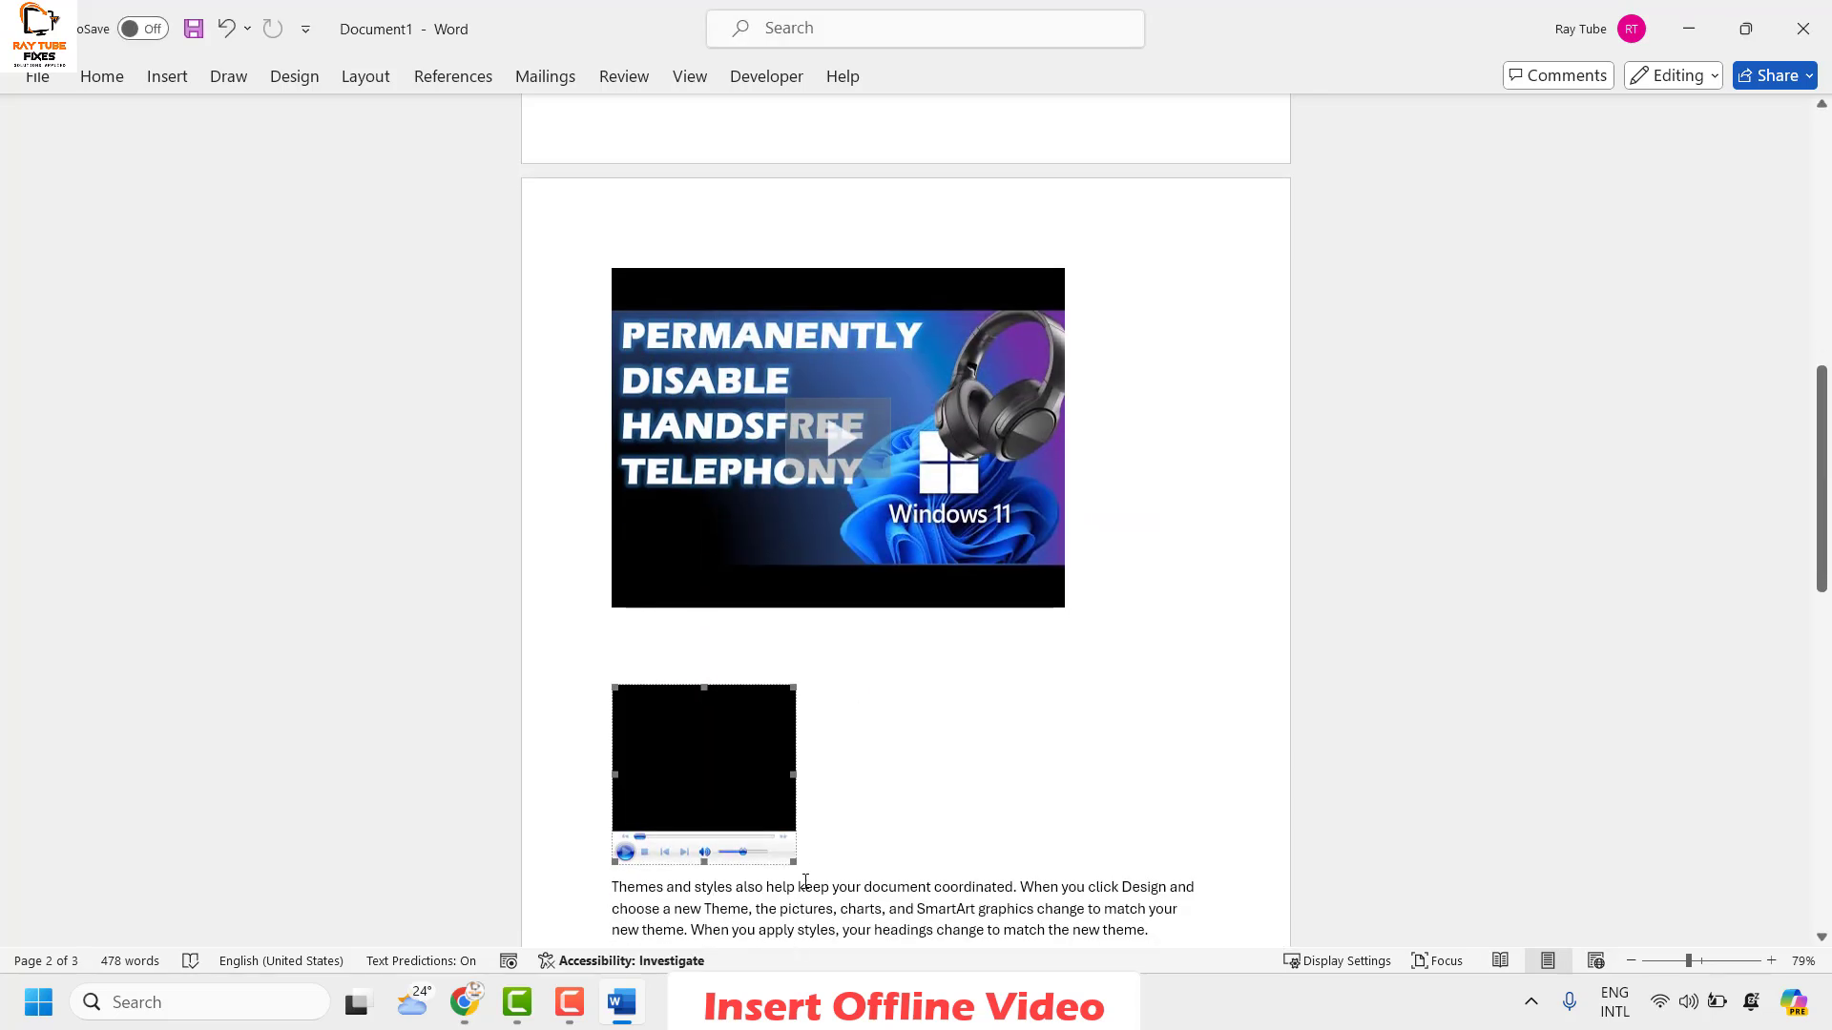
left_click_drag(791, 774, 882, 774)
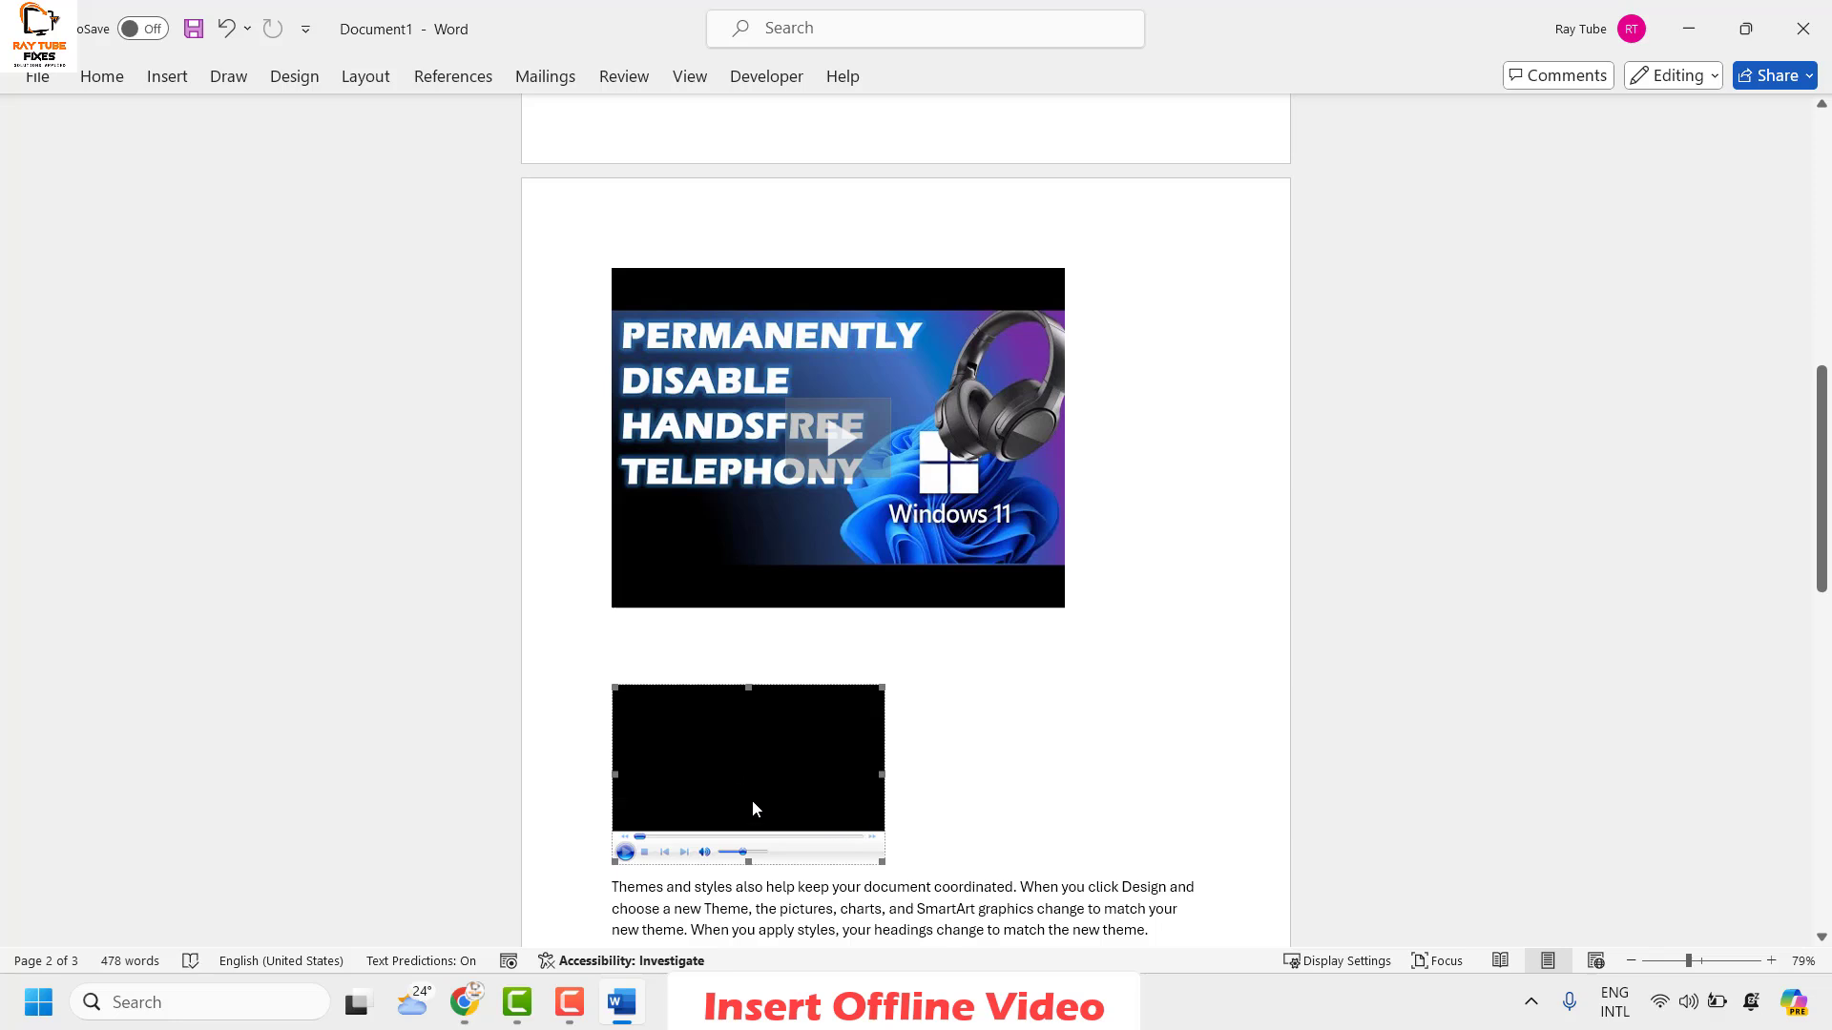
left_click(764, 76)
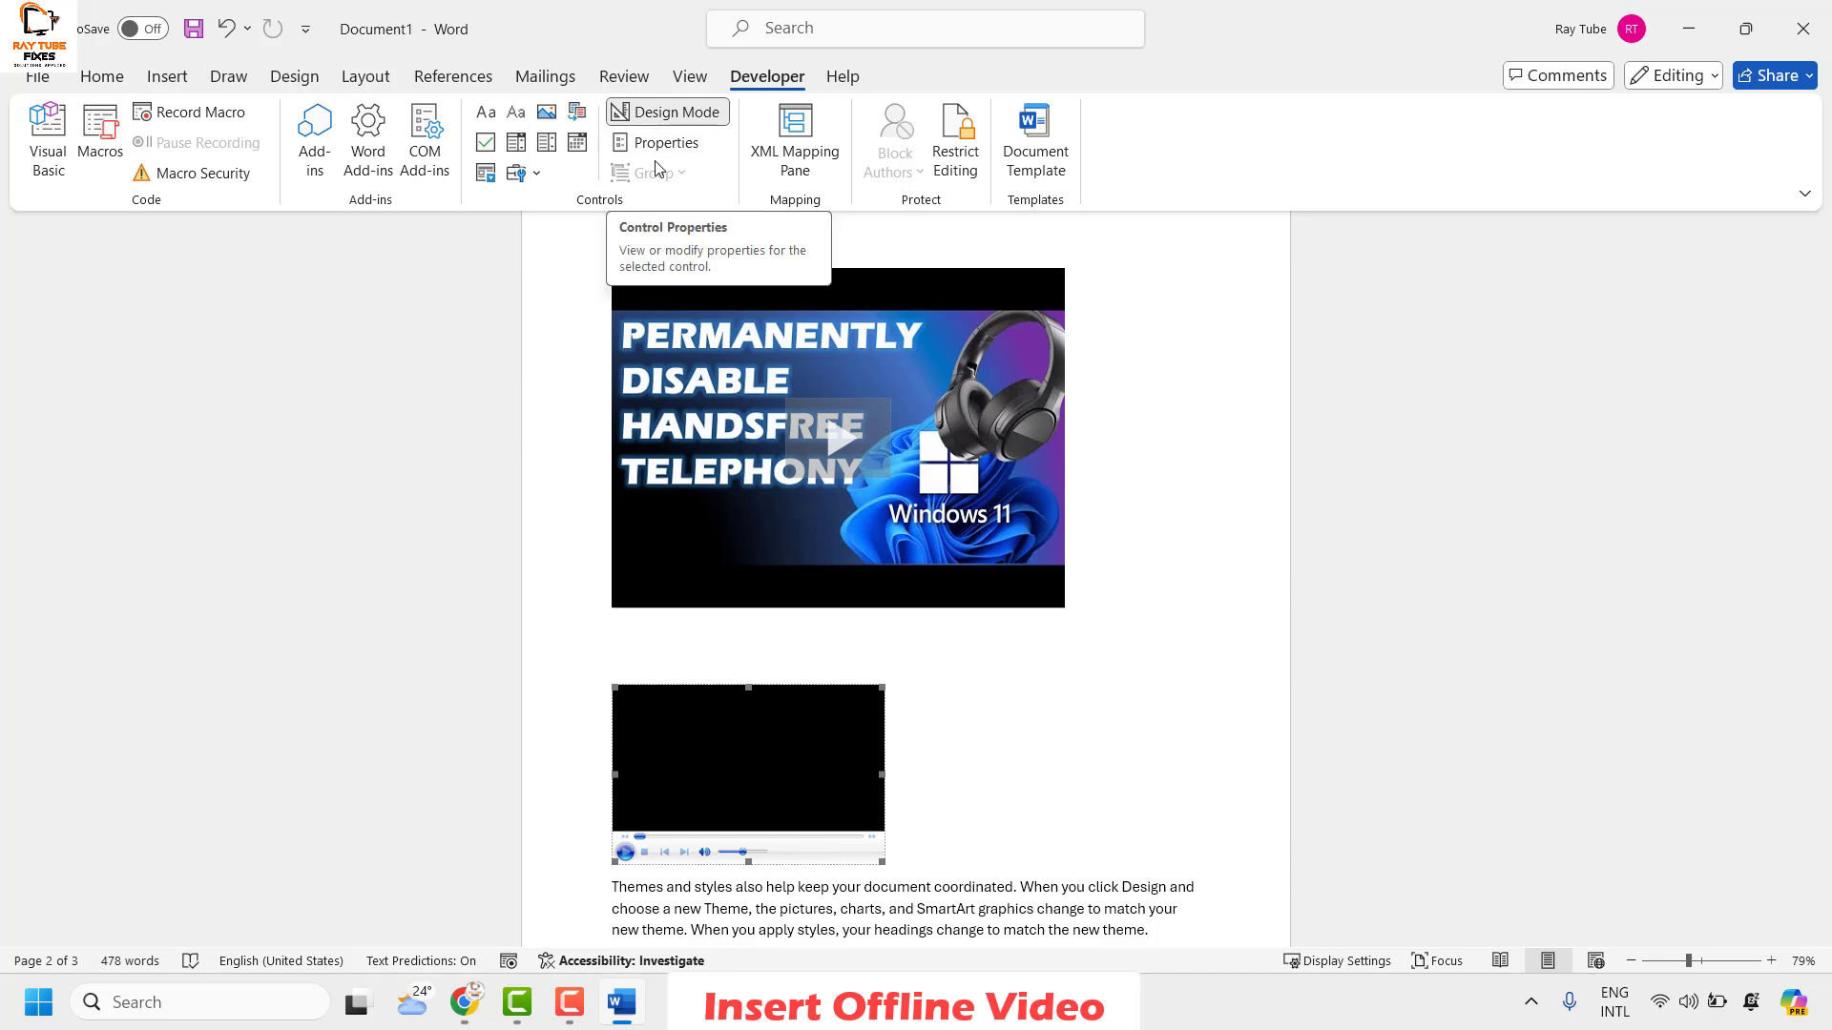
left_click(665, 144)
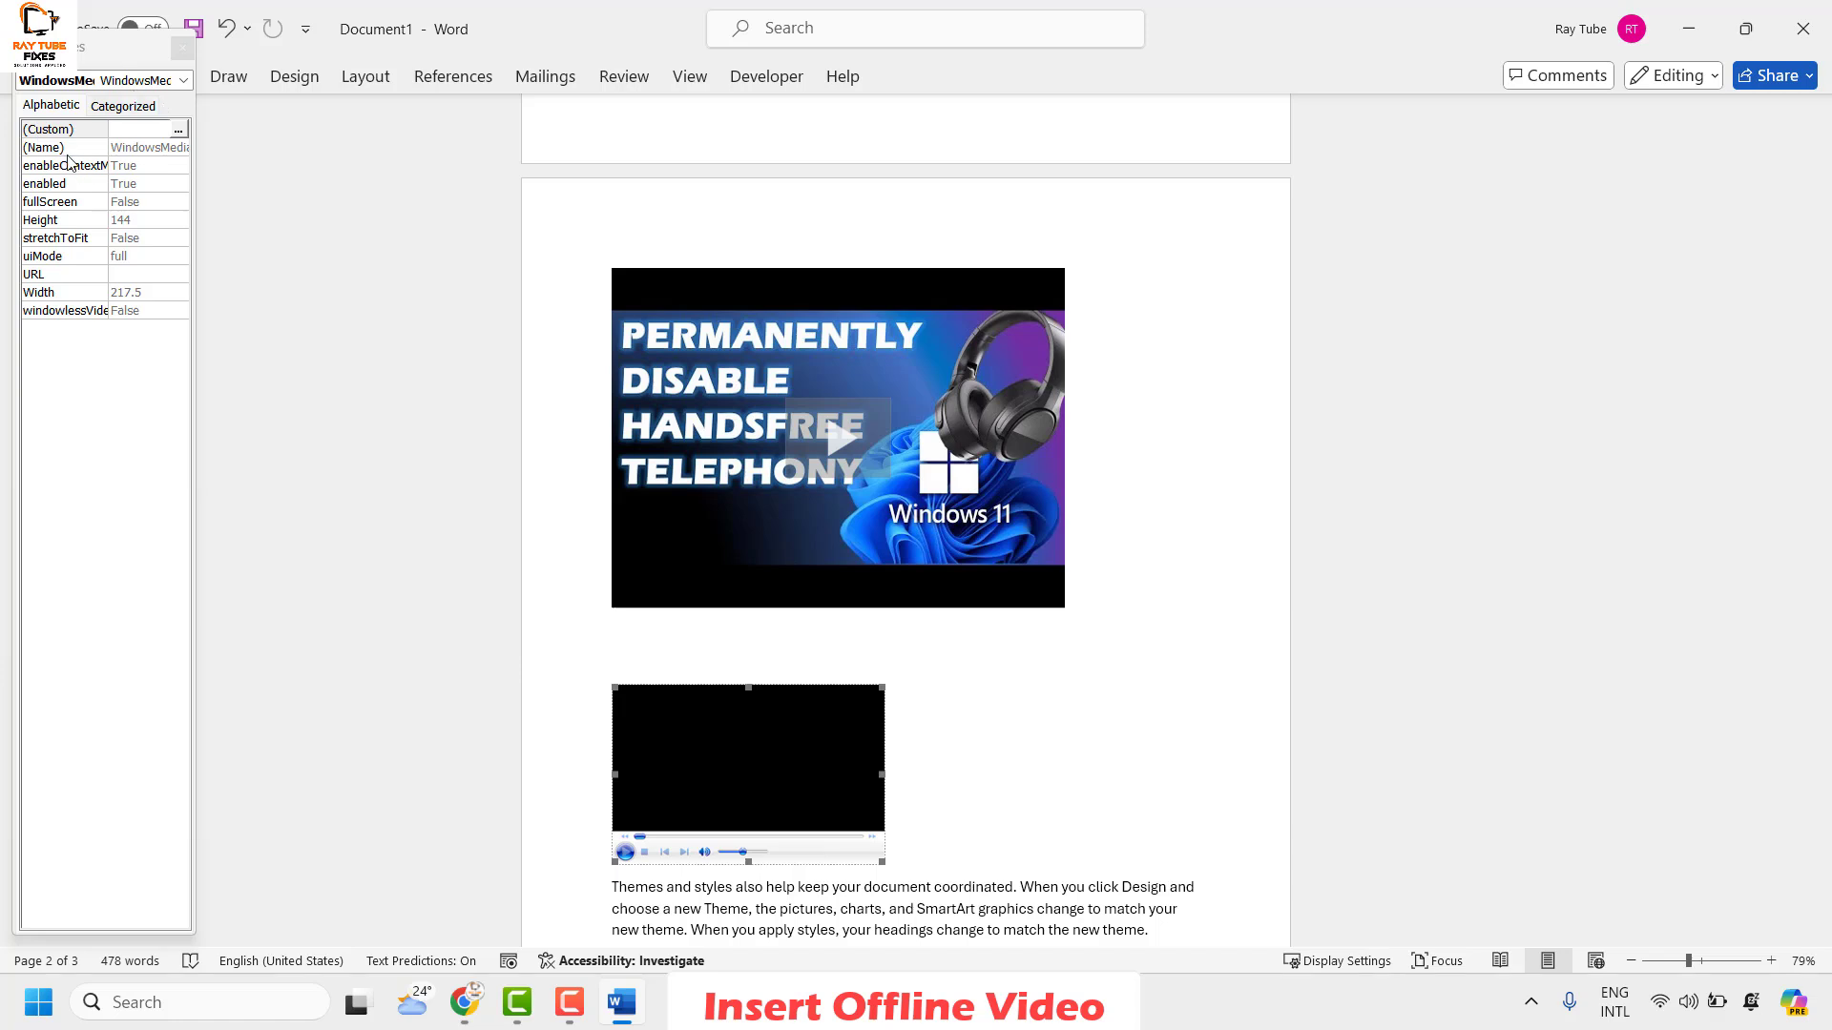
Step: Open the player's (Custom) settings dialog and move it to the screen centre
left_click(180, 130)
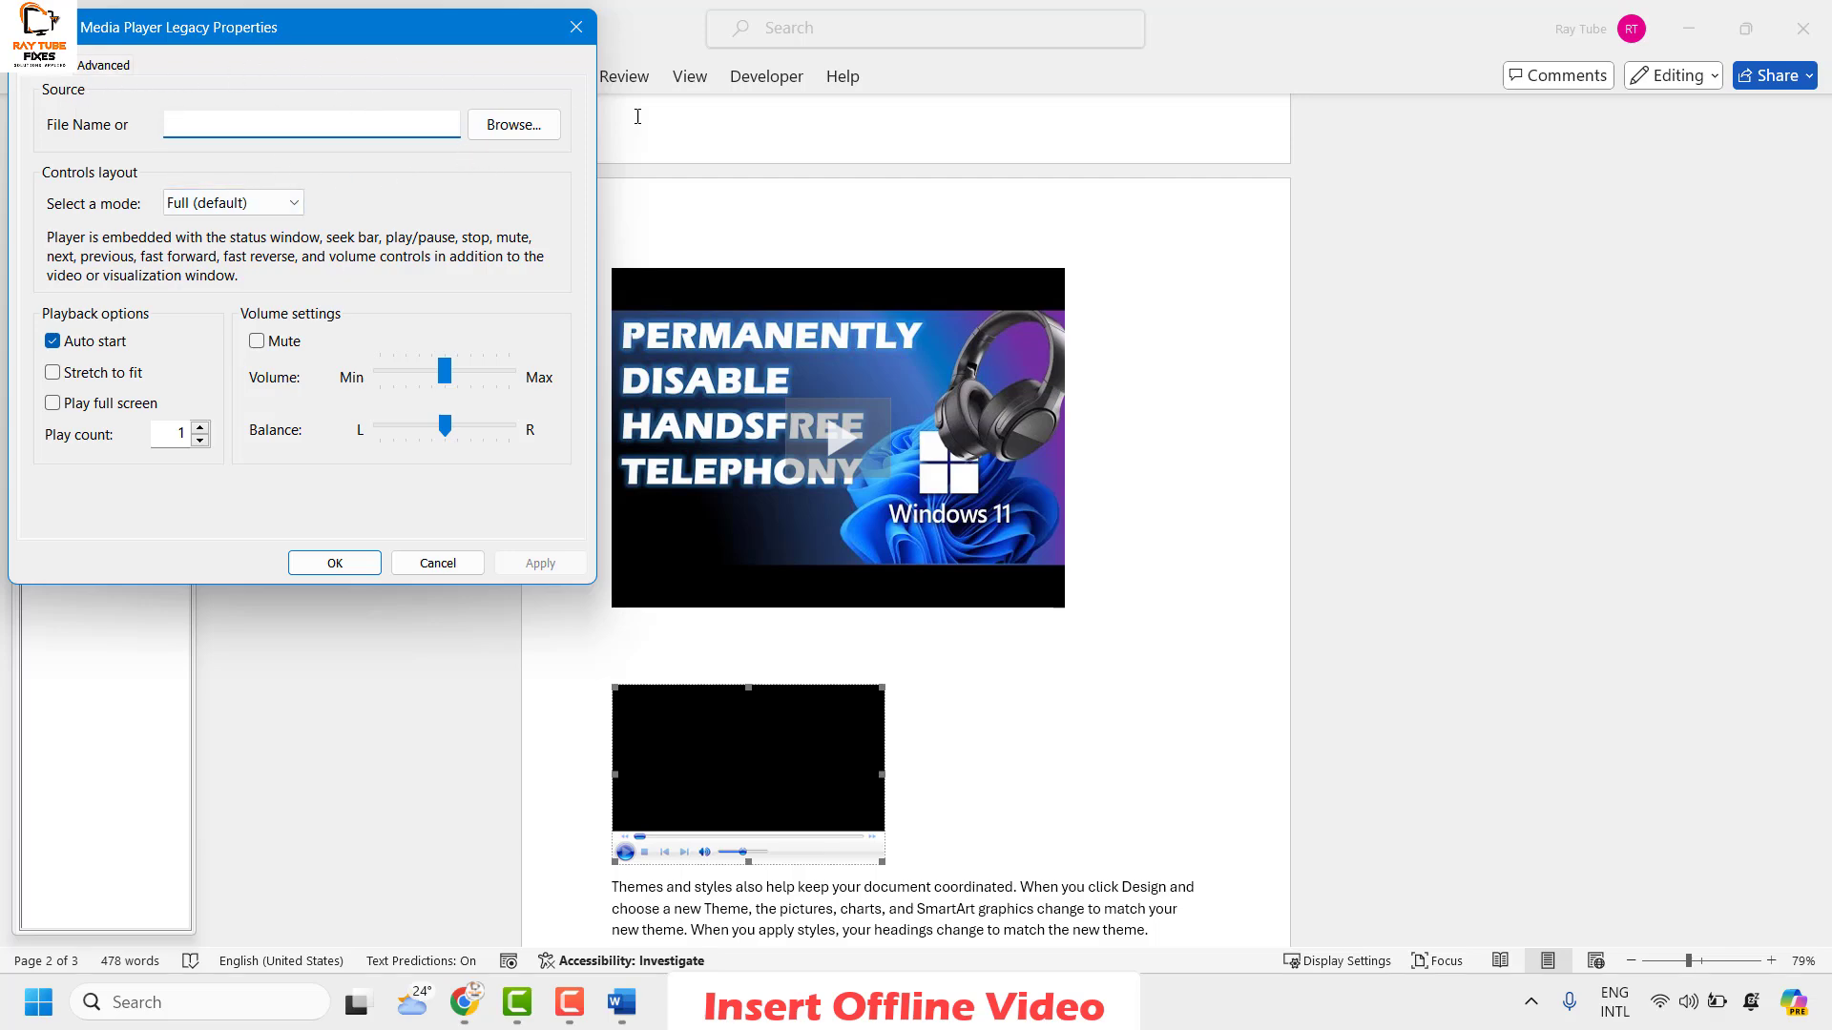
left_click_drag(336, 5, 456, 136)
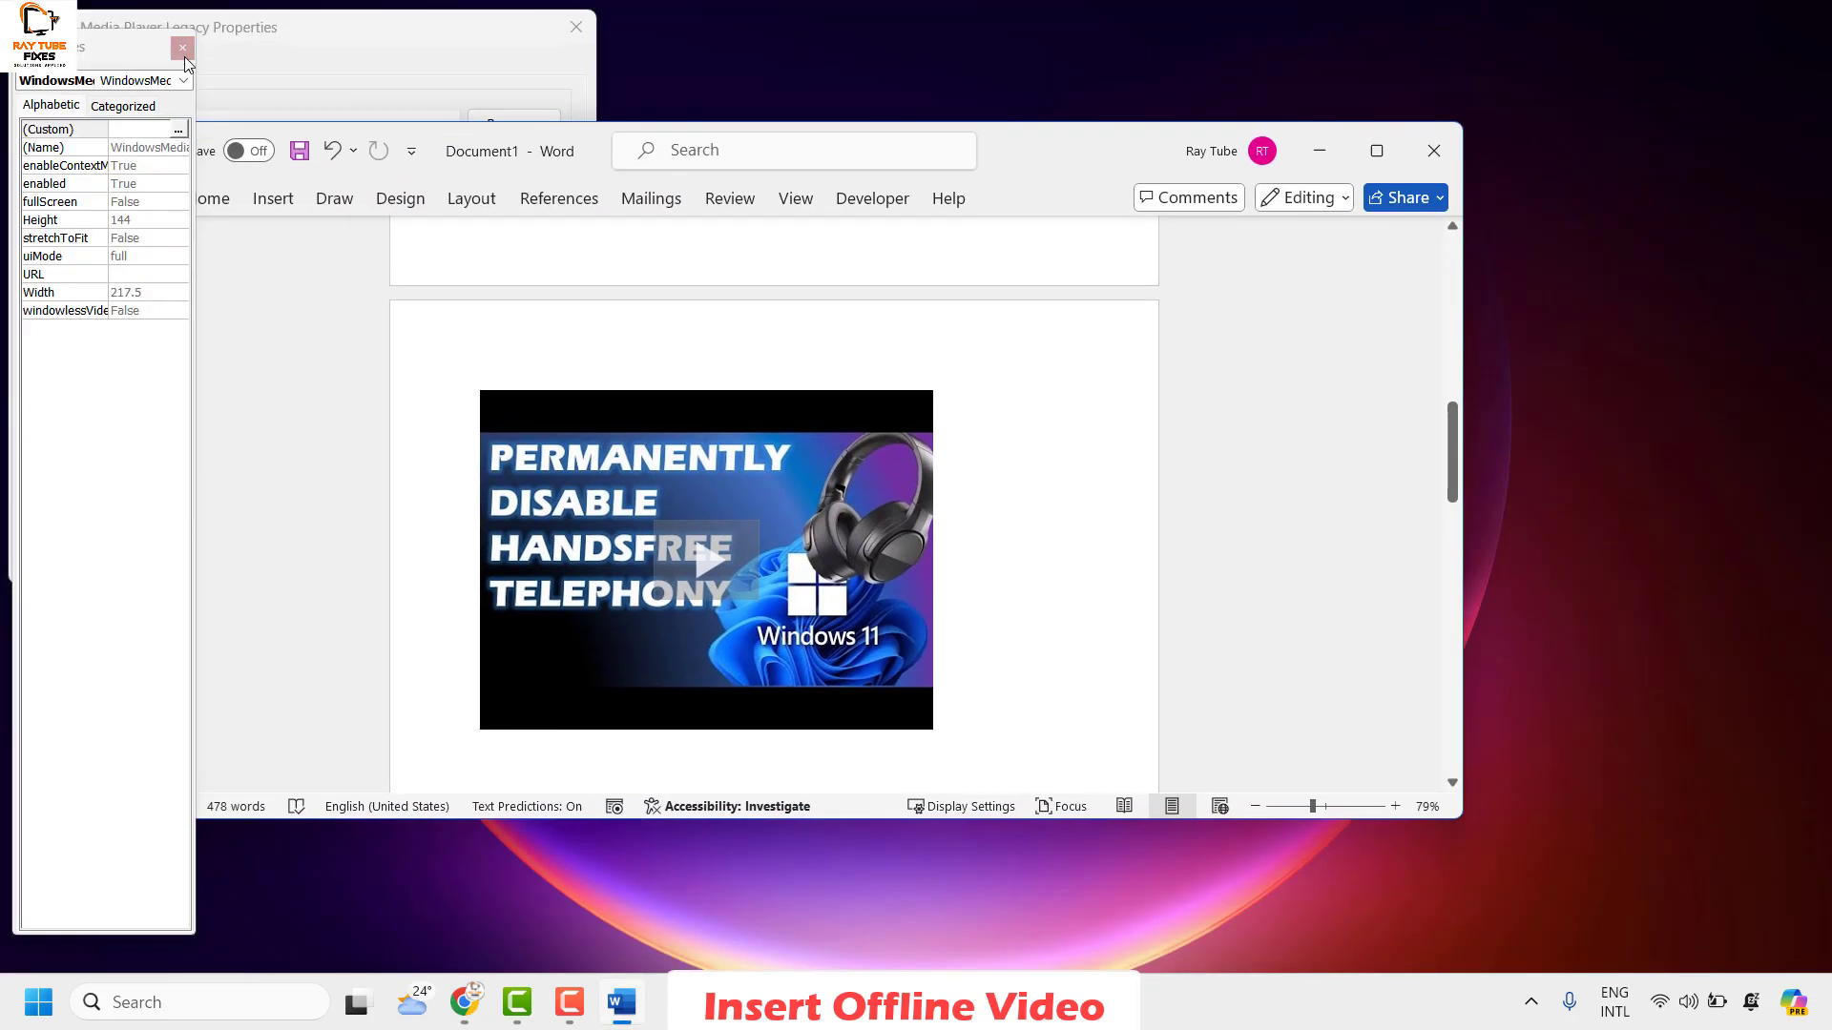
left_click_drag(335, 61, 864, 250)
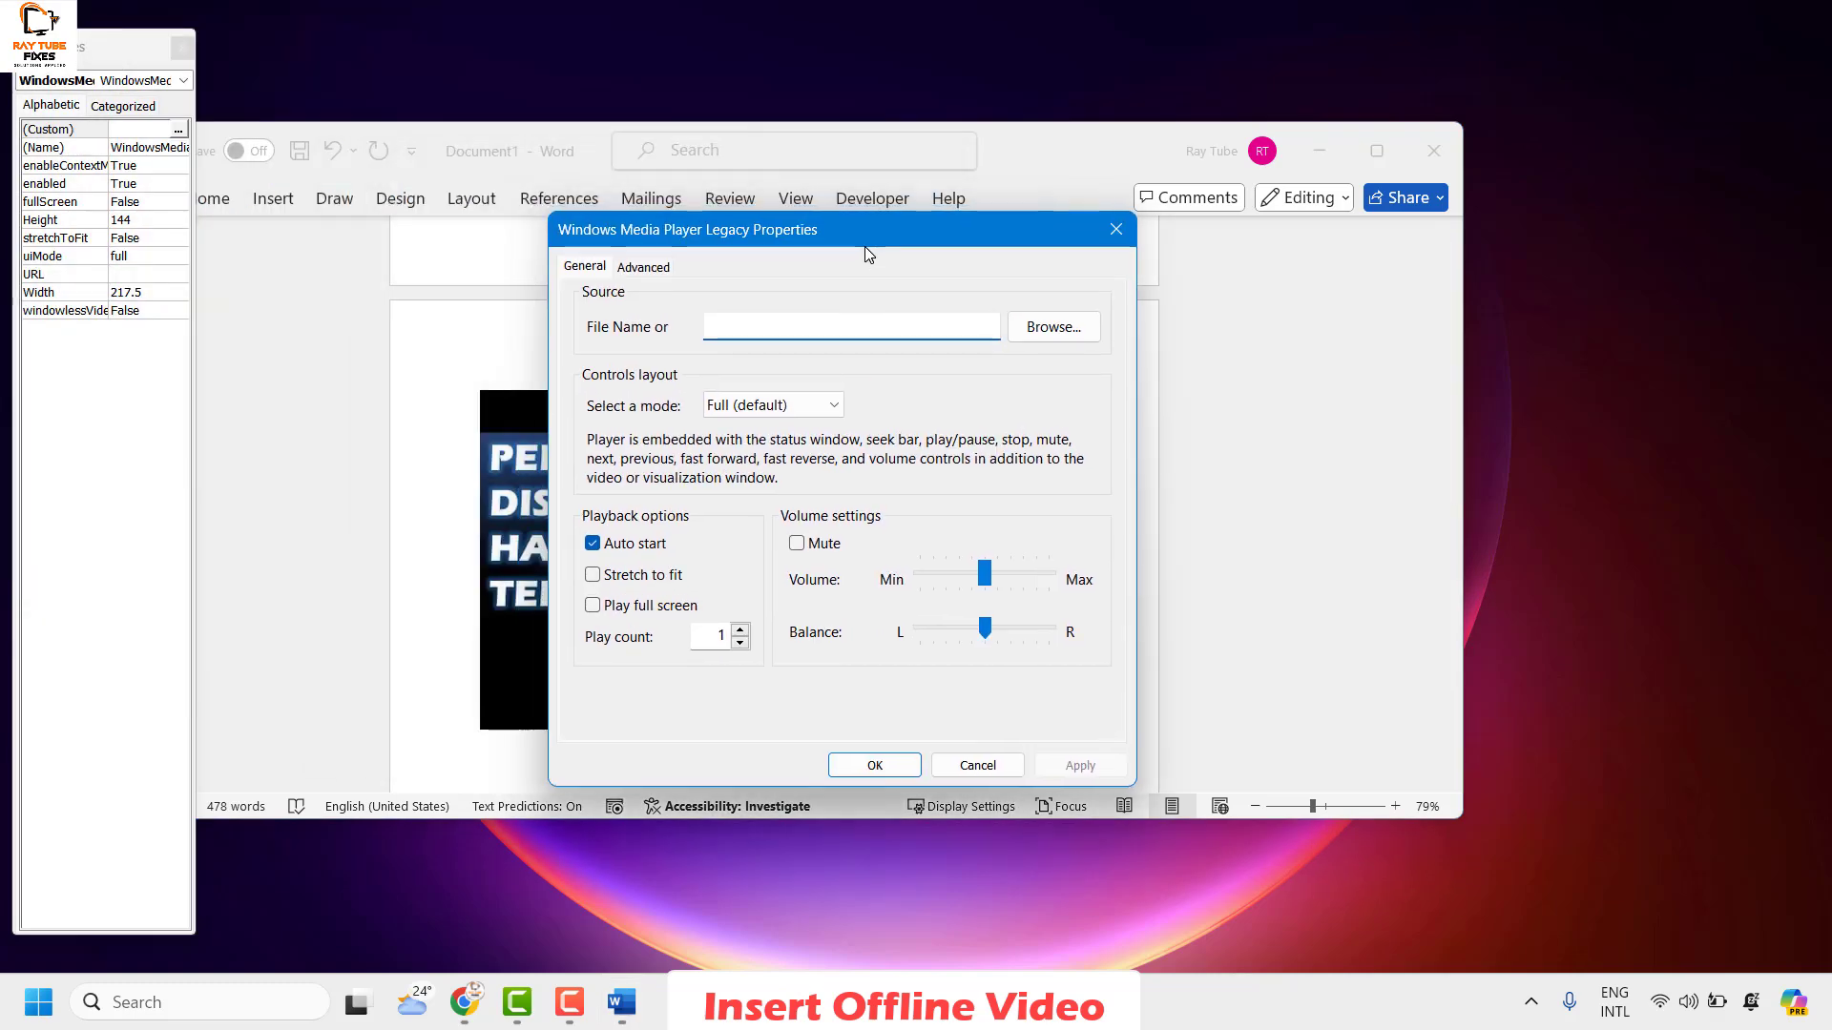
left_click(1362, 155)
left_click(179, 143)
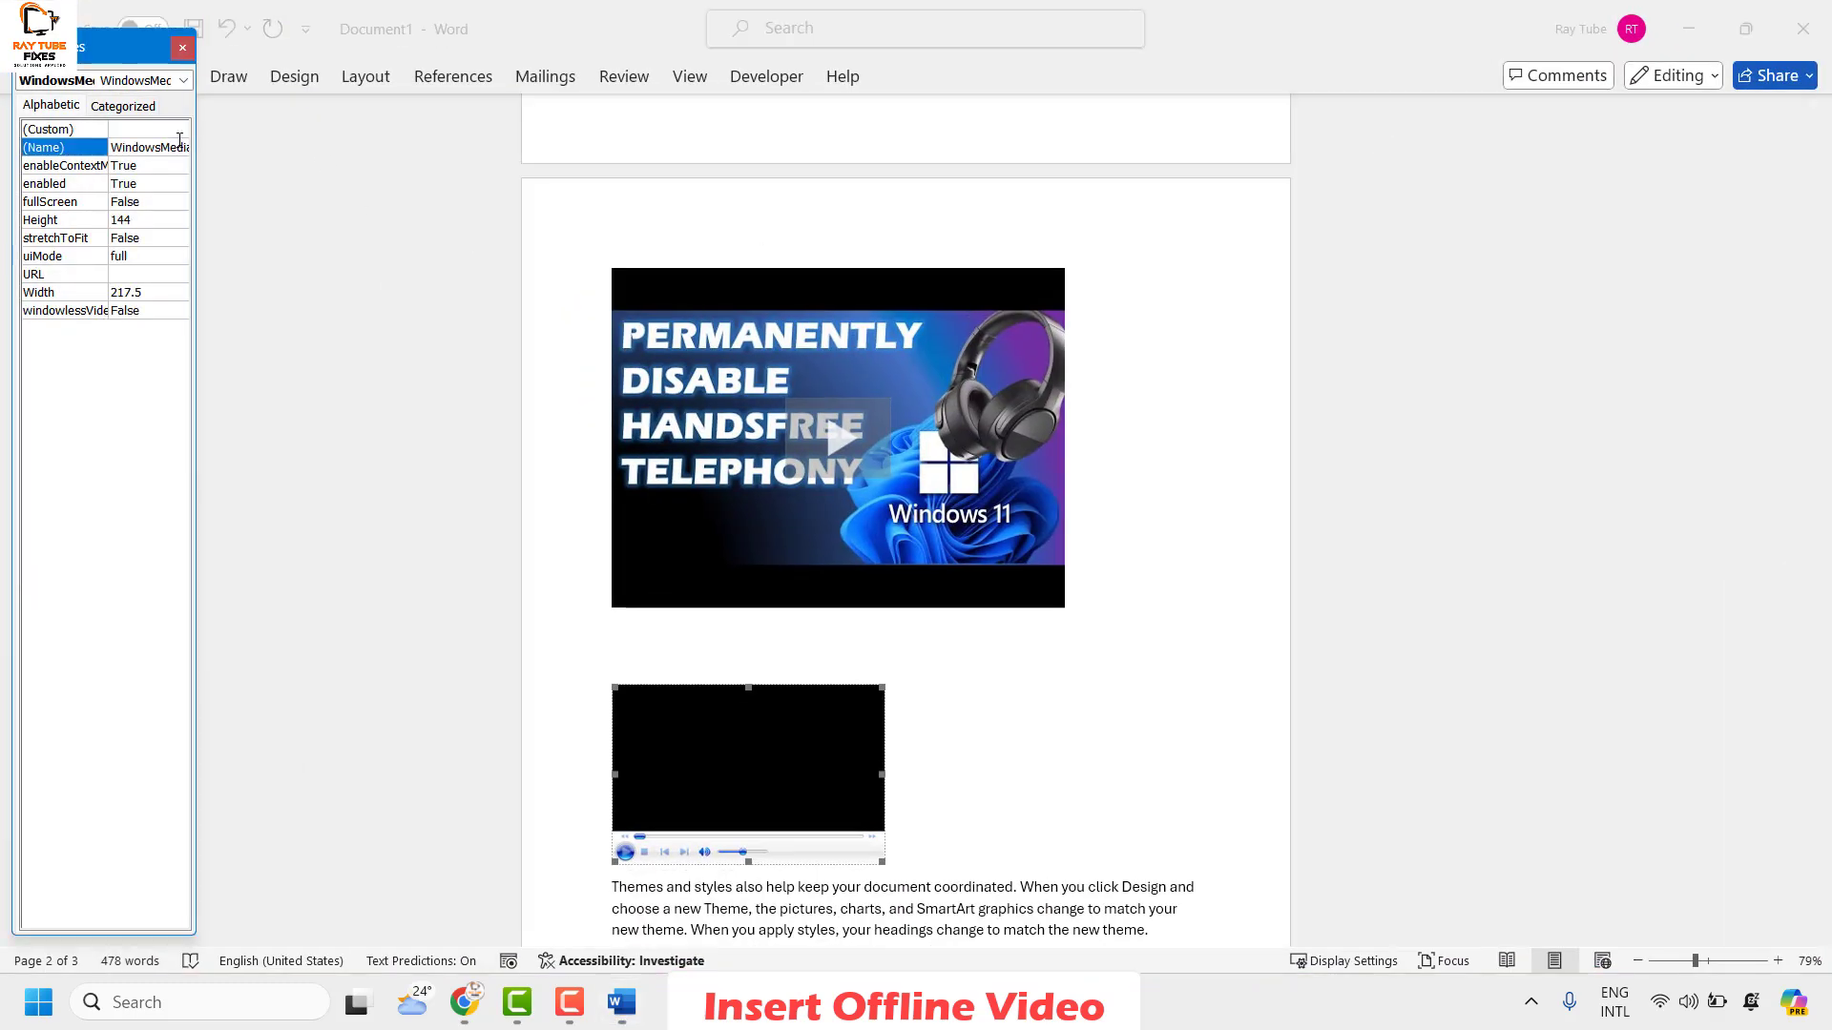
left_click(178, 128)
left_click(178, 129)
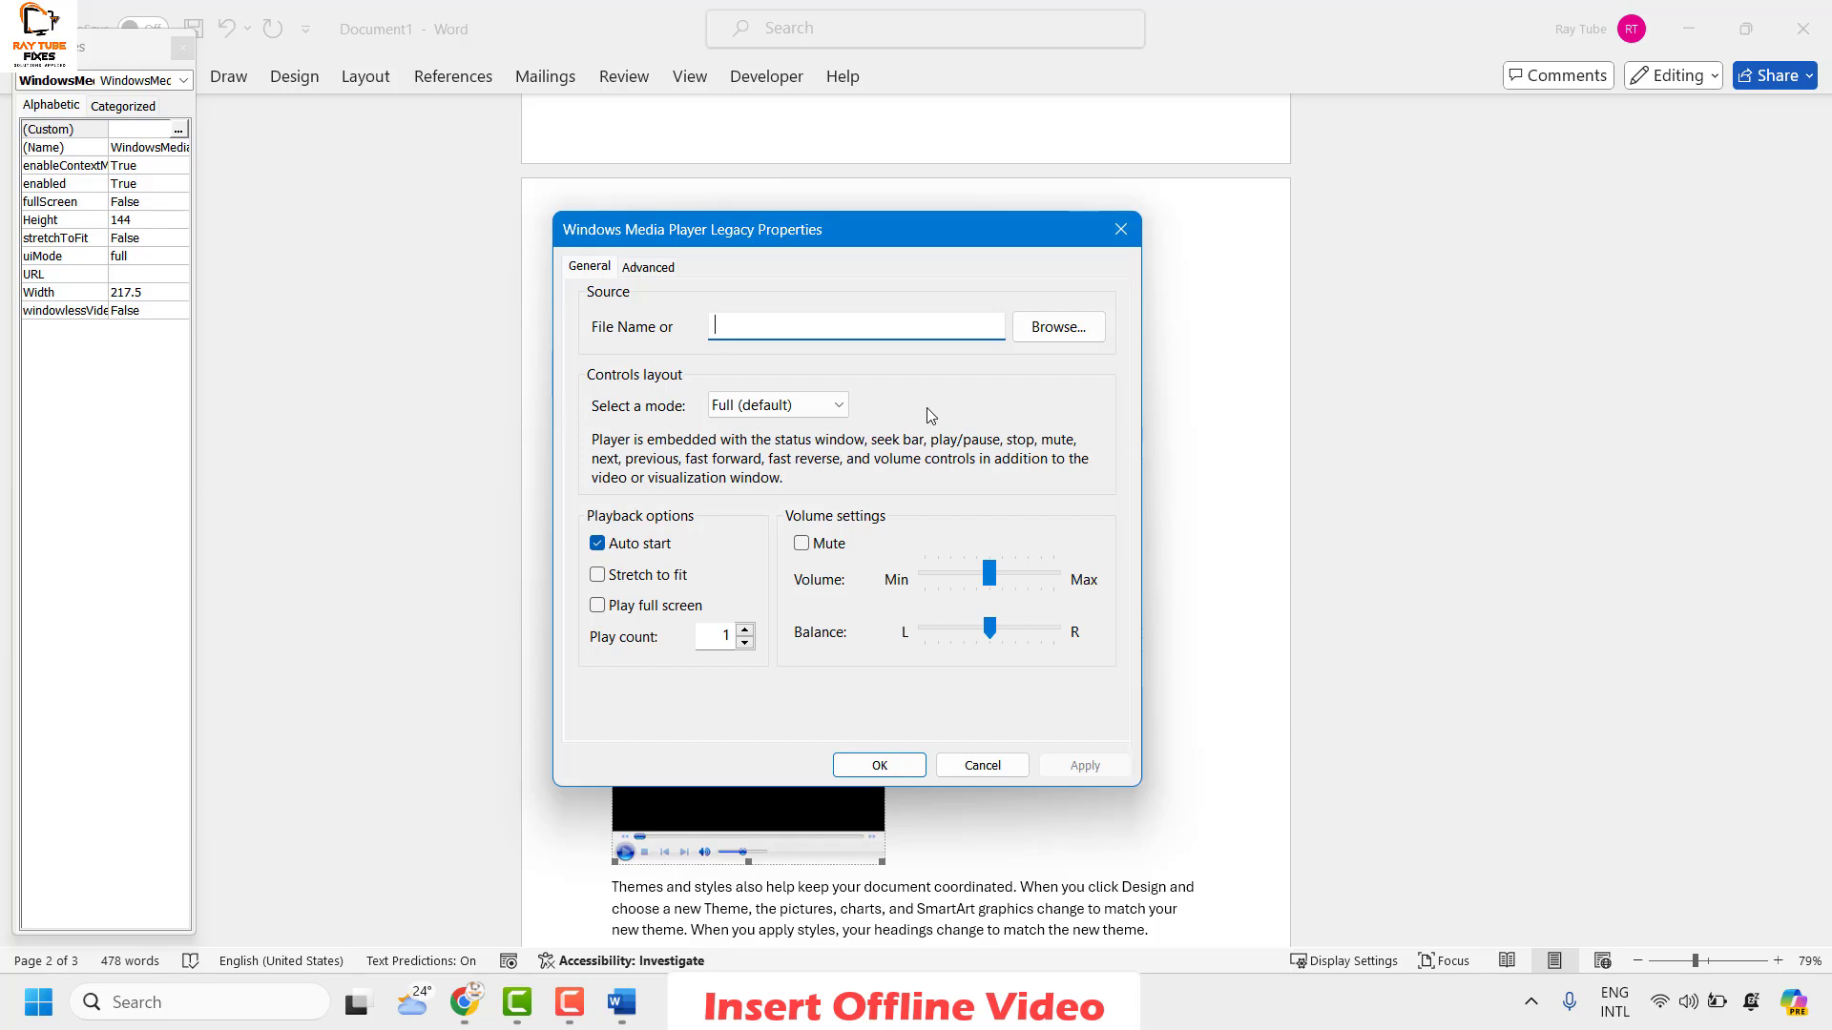
Step: Load the local Disable Handsfree Telephony MP4, enable full-screen playback, and apply
left_click(1075, 332)
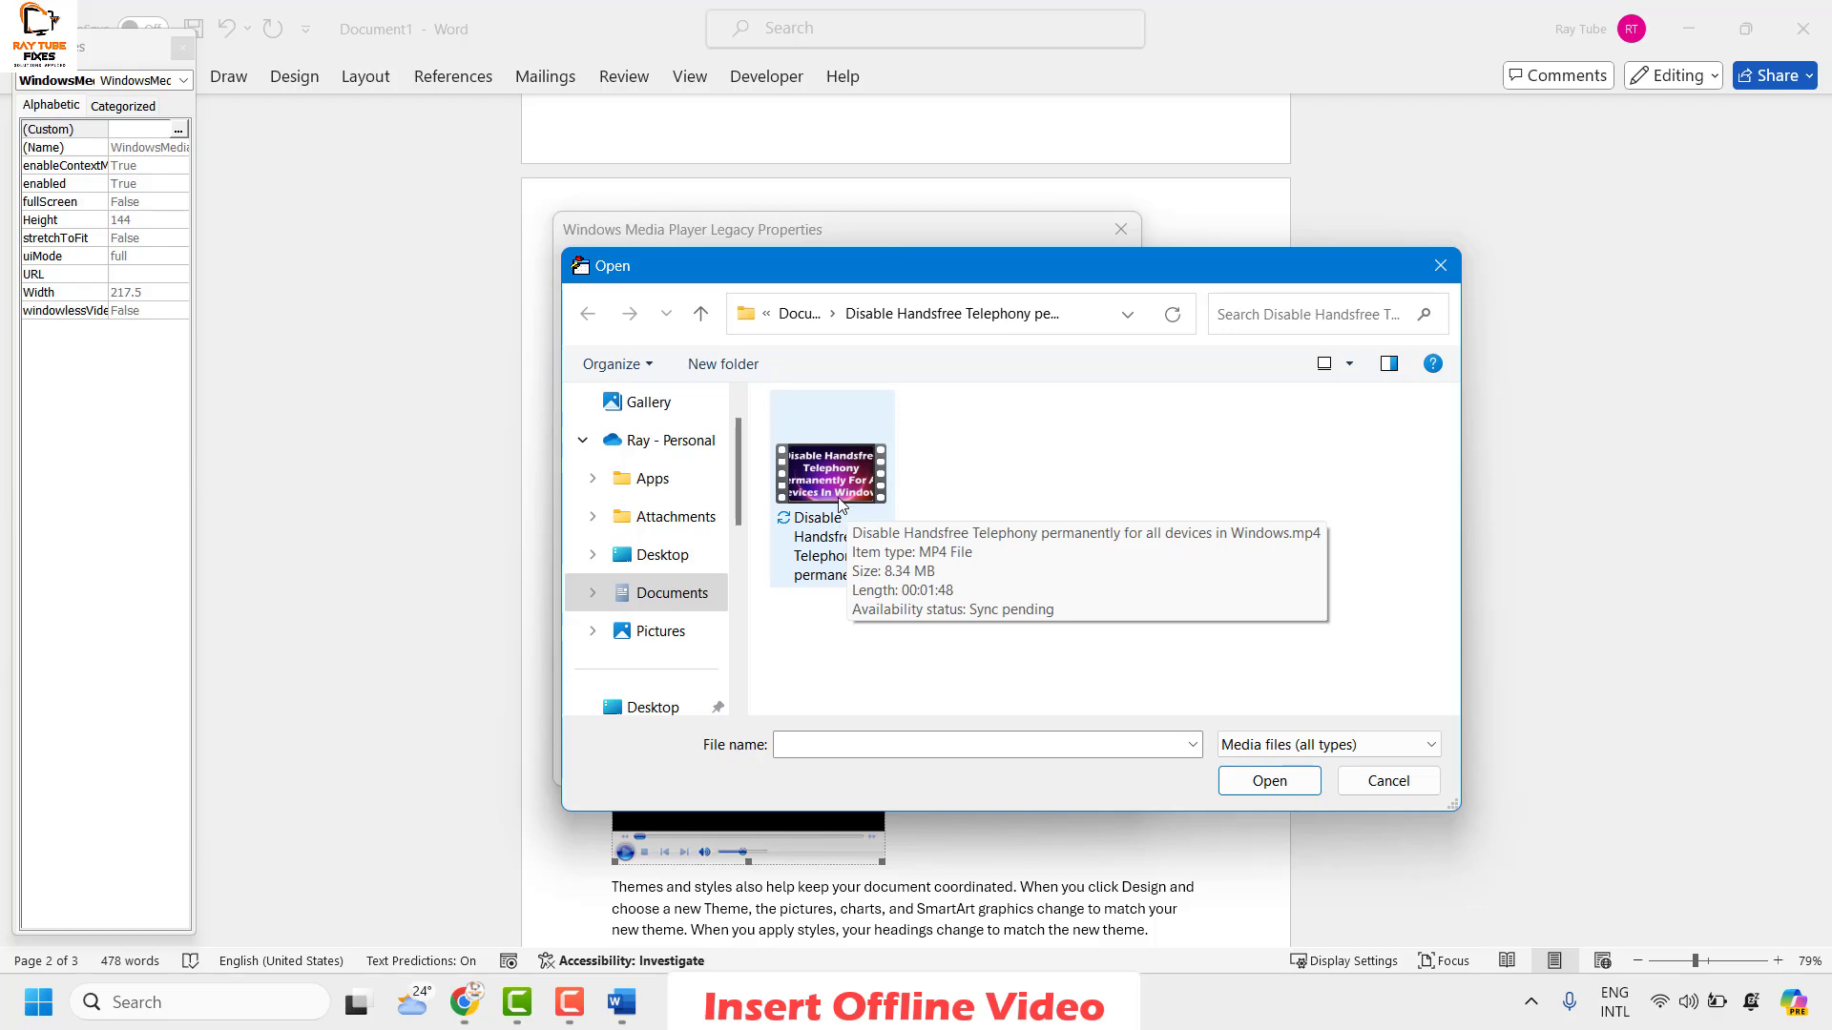
left_click(855, 534)
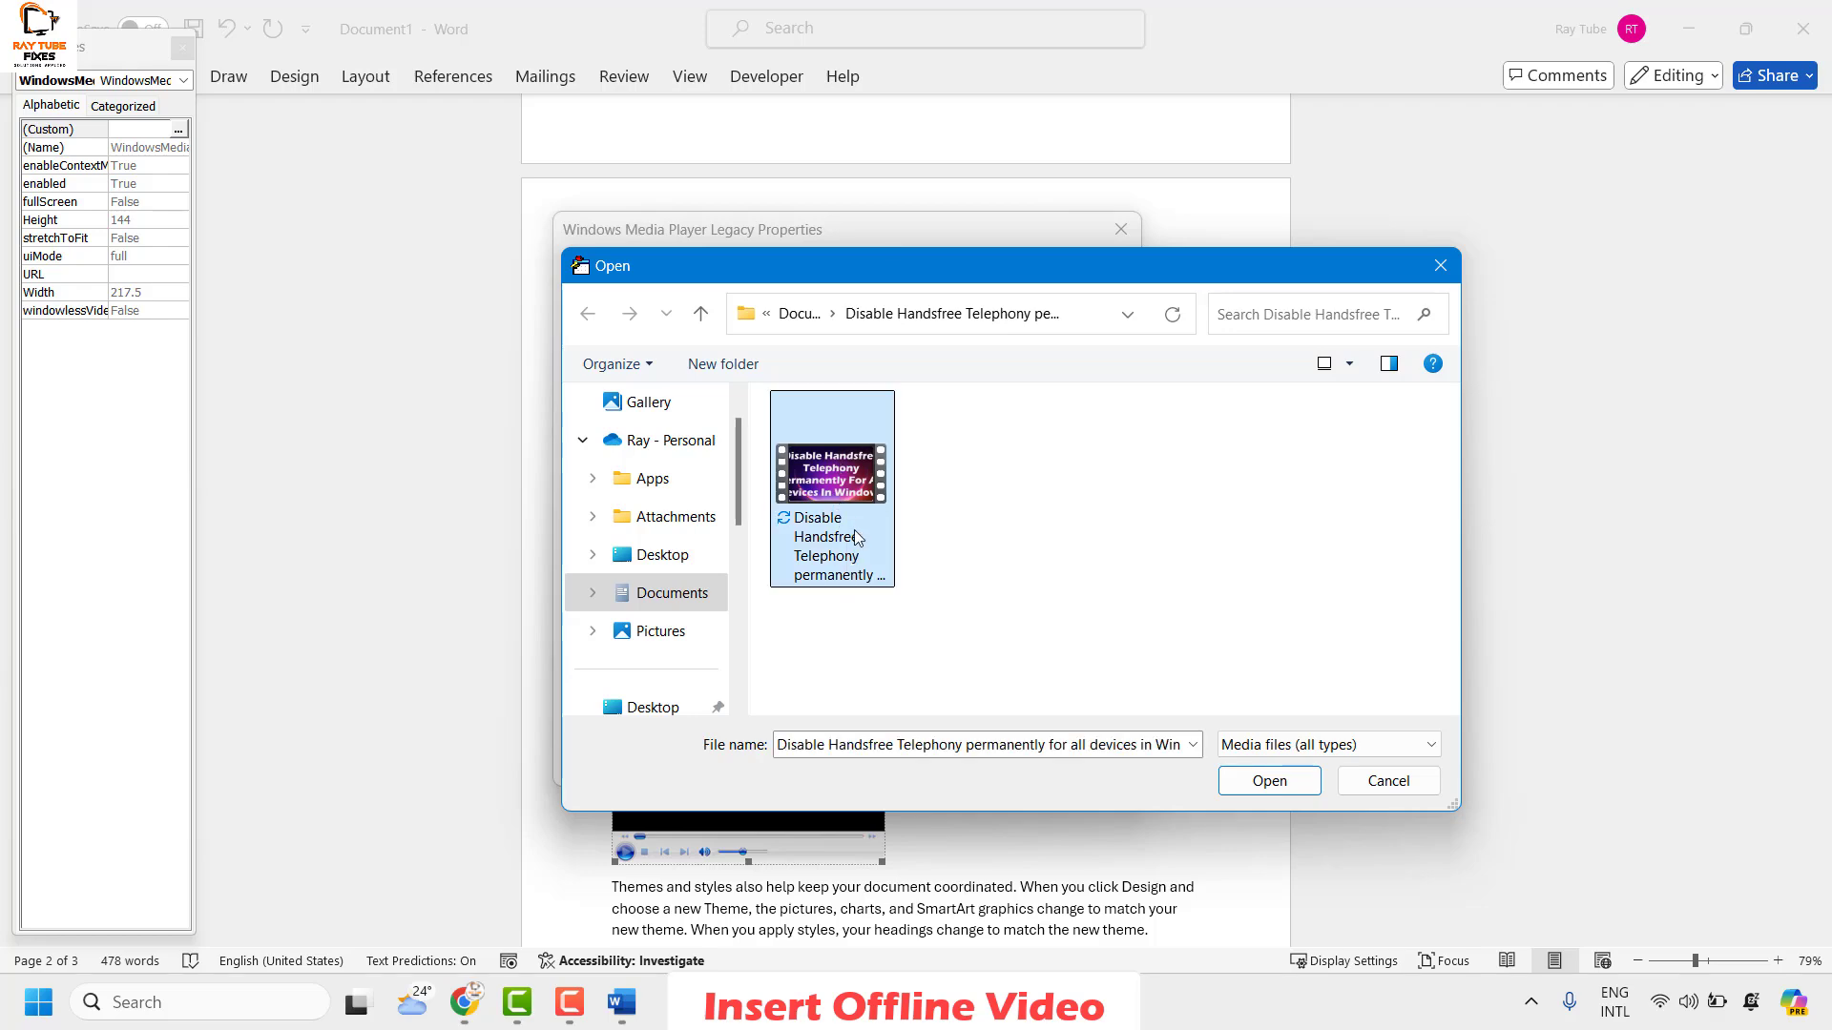
left_click(1264, 779)
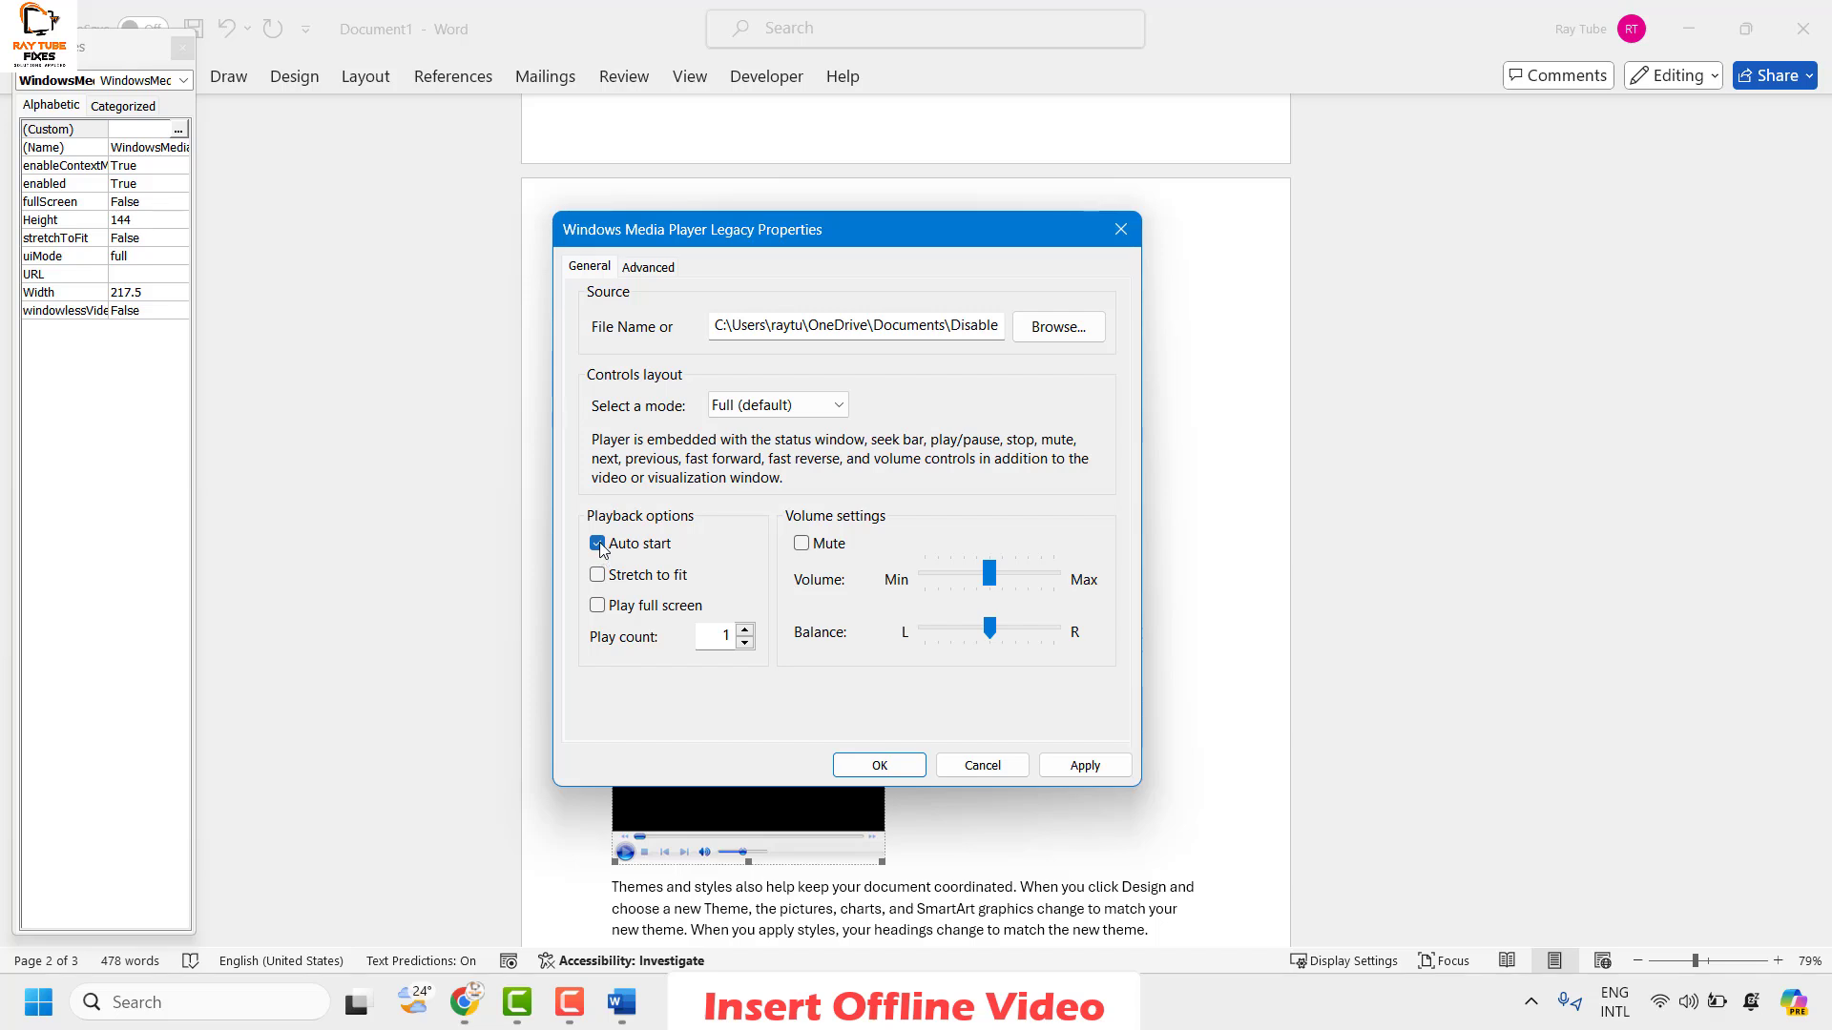
left_click(598, 606)
left_click(1085, 765)
left_click(879, 767)
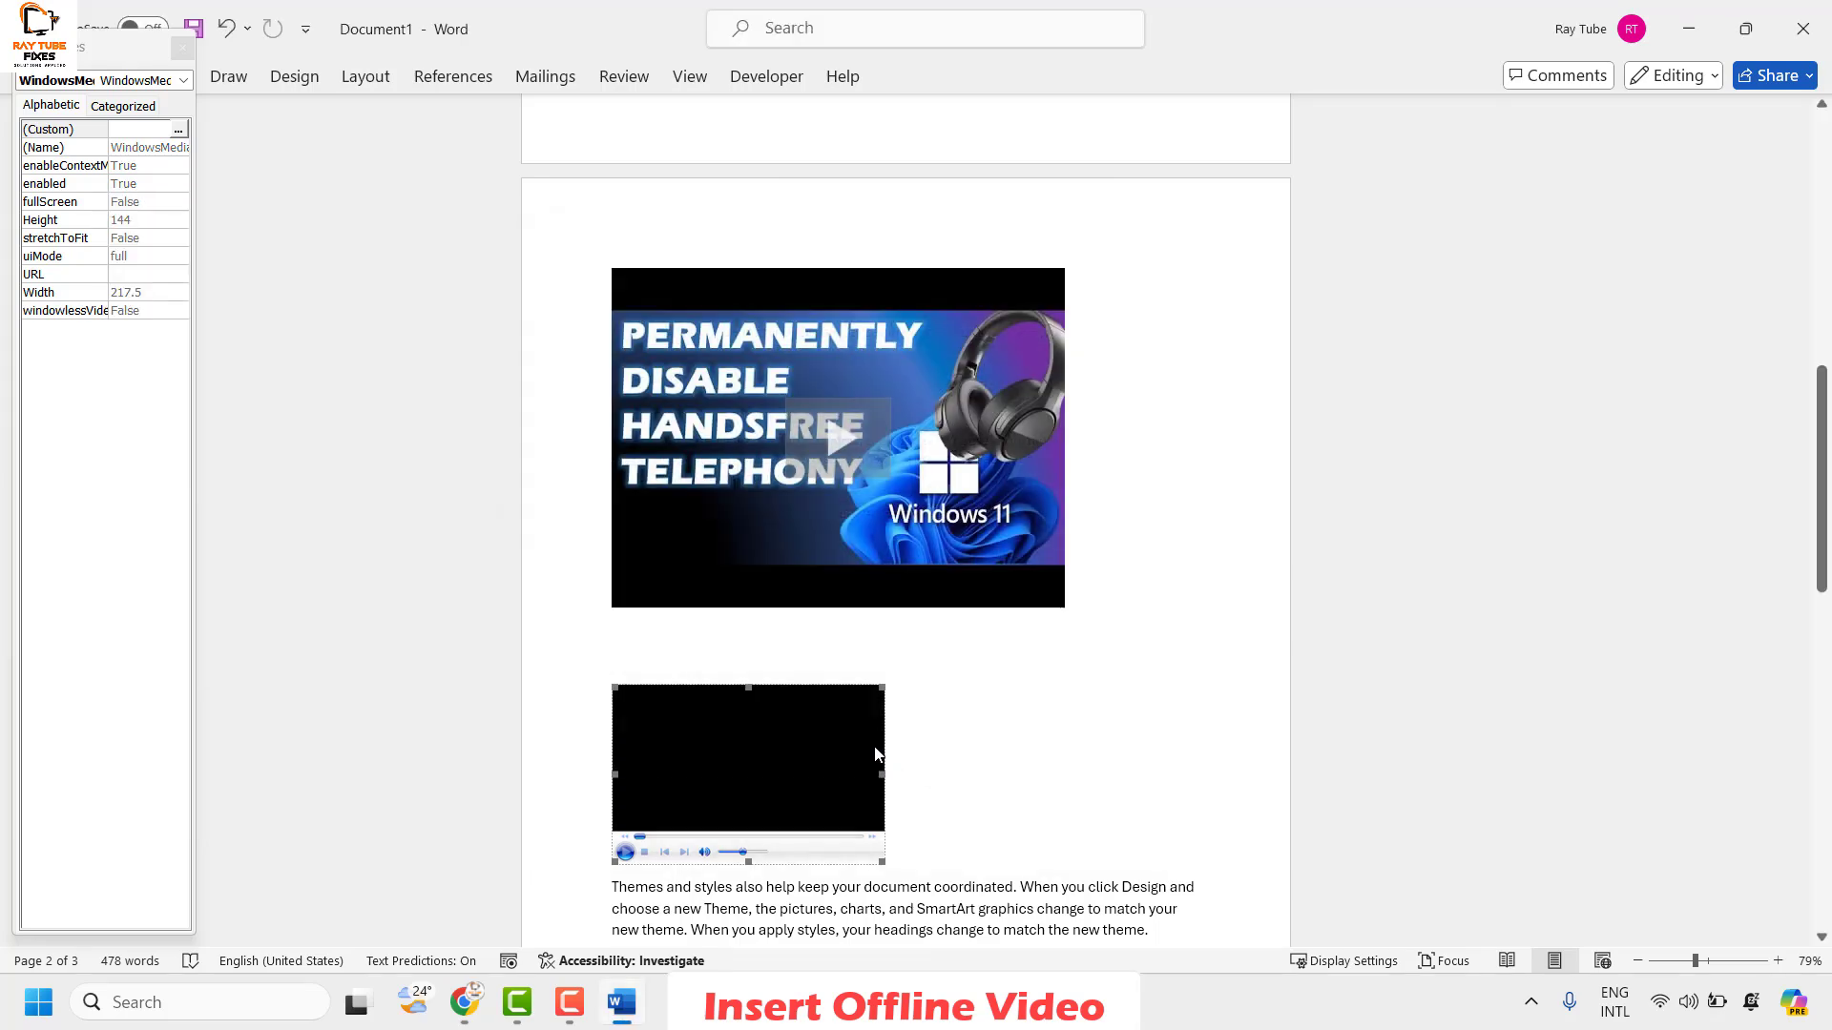
Step: Turn off Design Mode to play the local video, then pause it
scroll(817, 780, "down", 1)
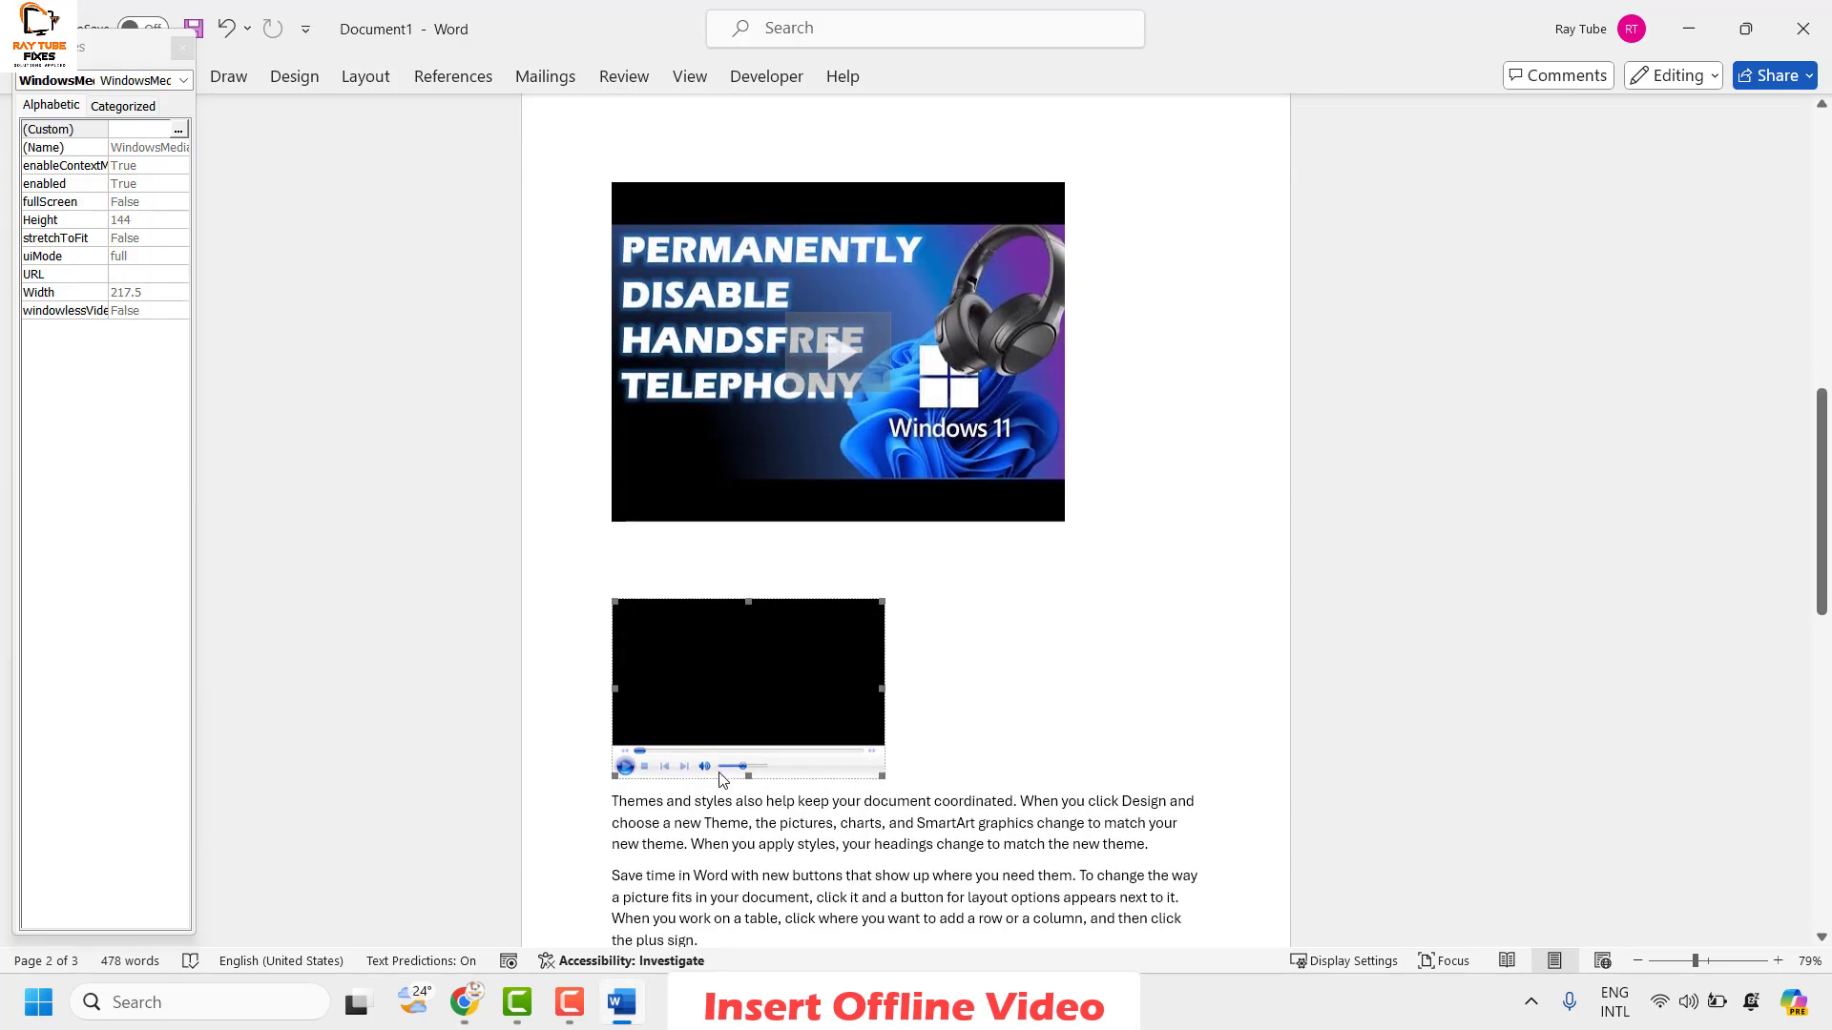
left_click(767, 76)
left_click(682, 118)
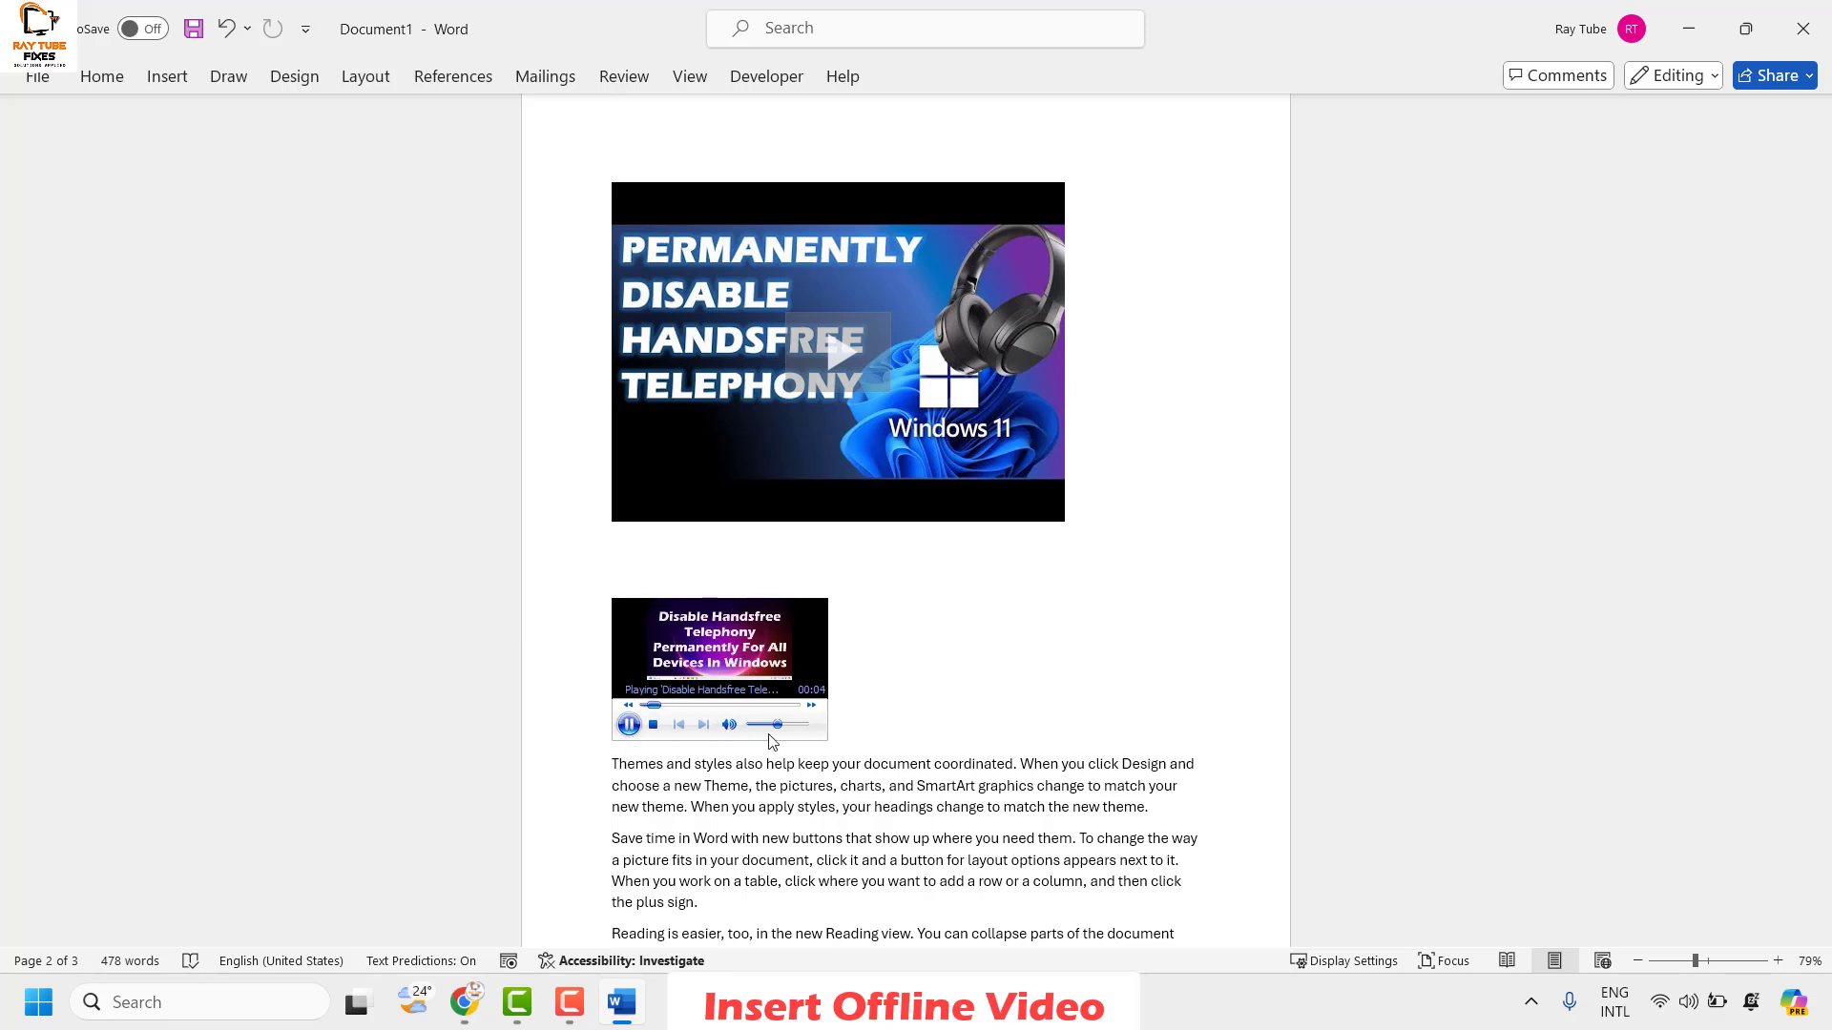
left_click(637, 728)
Step: Switch Design Mode back on and select the player control
left_click(782, 79)
left_click(668, 112)
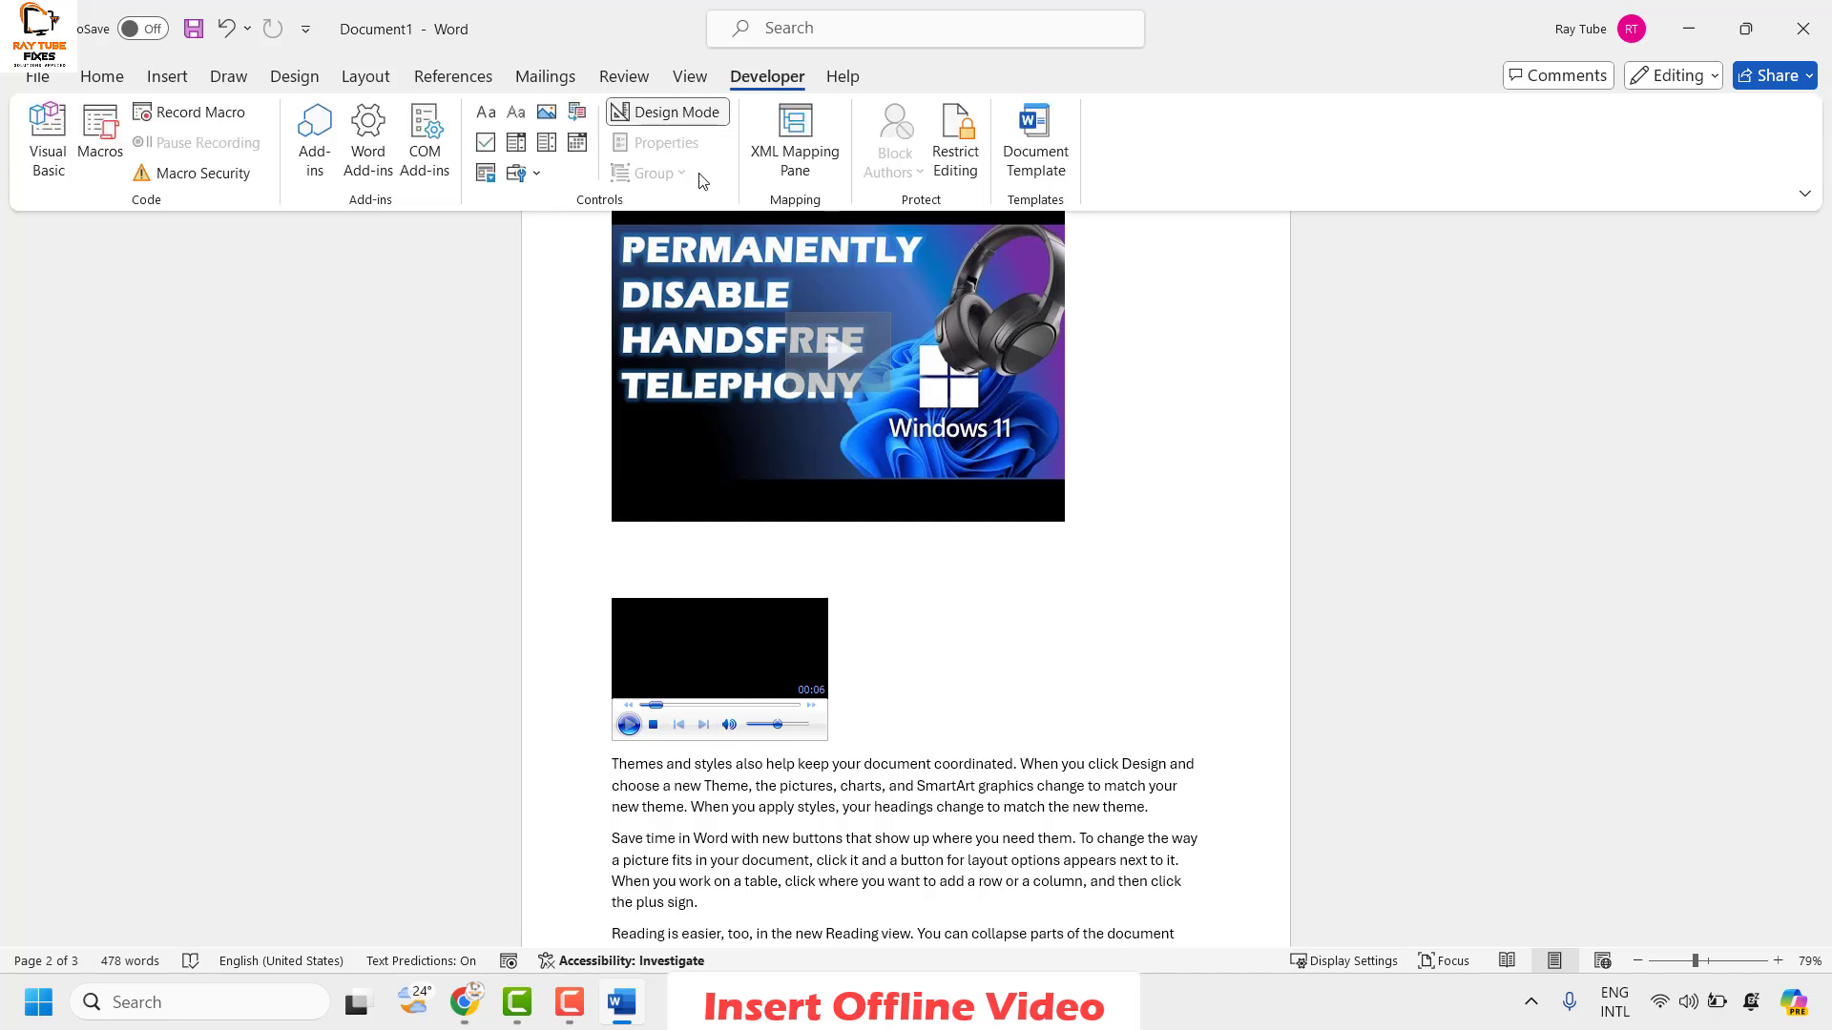
left_click(855, 723)
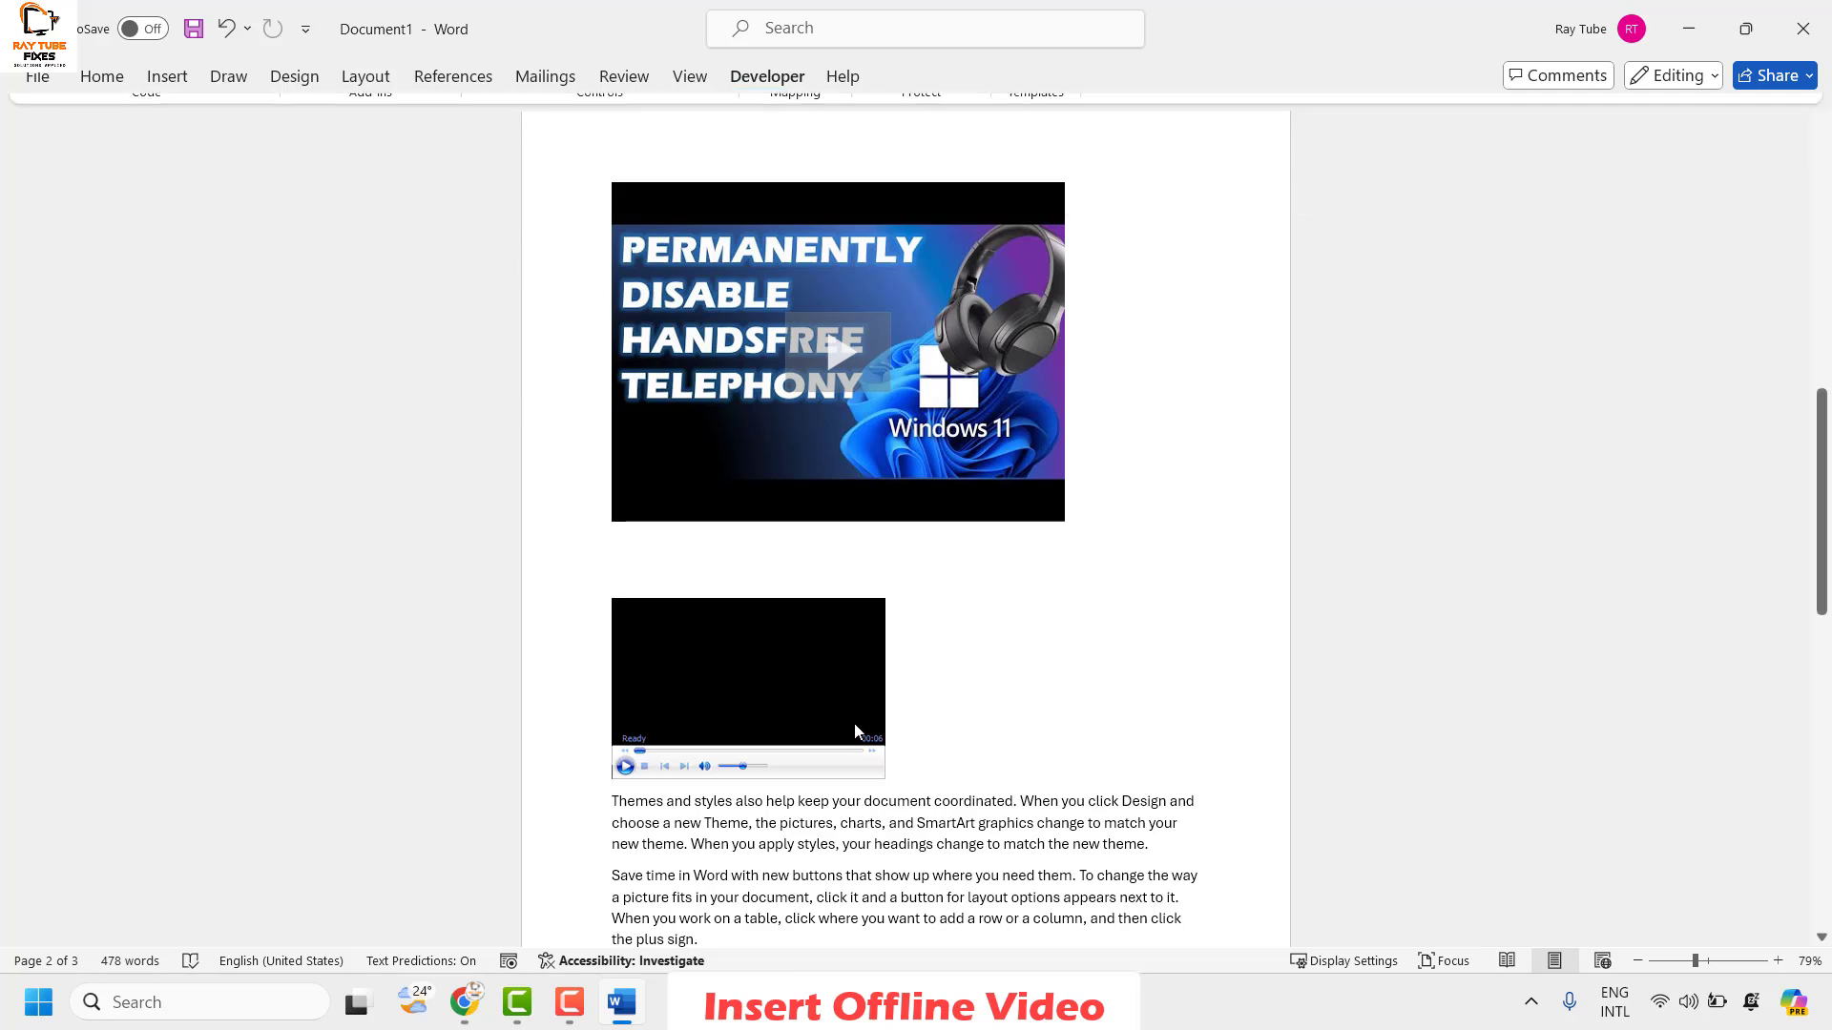
Step: Enlarge the media player control to about 440x292
left_click(876, 774)
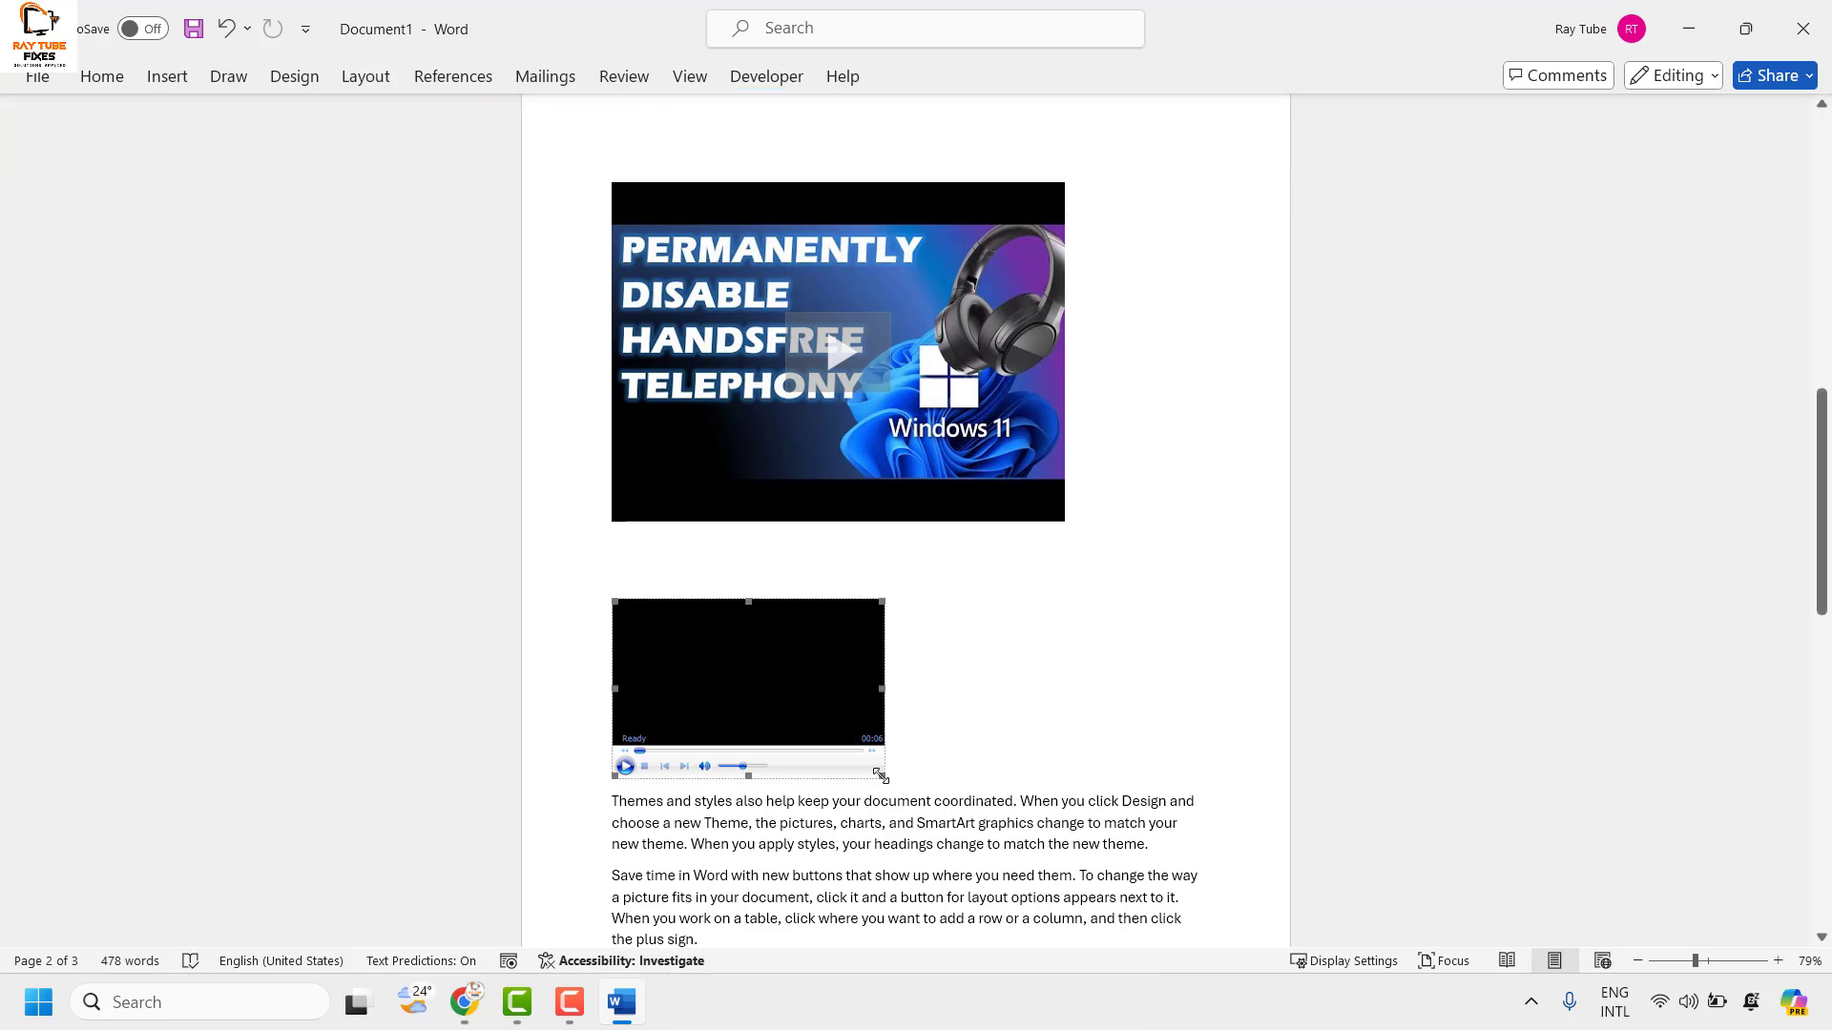
left_click_drag(879, 775, 1030, 875)
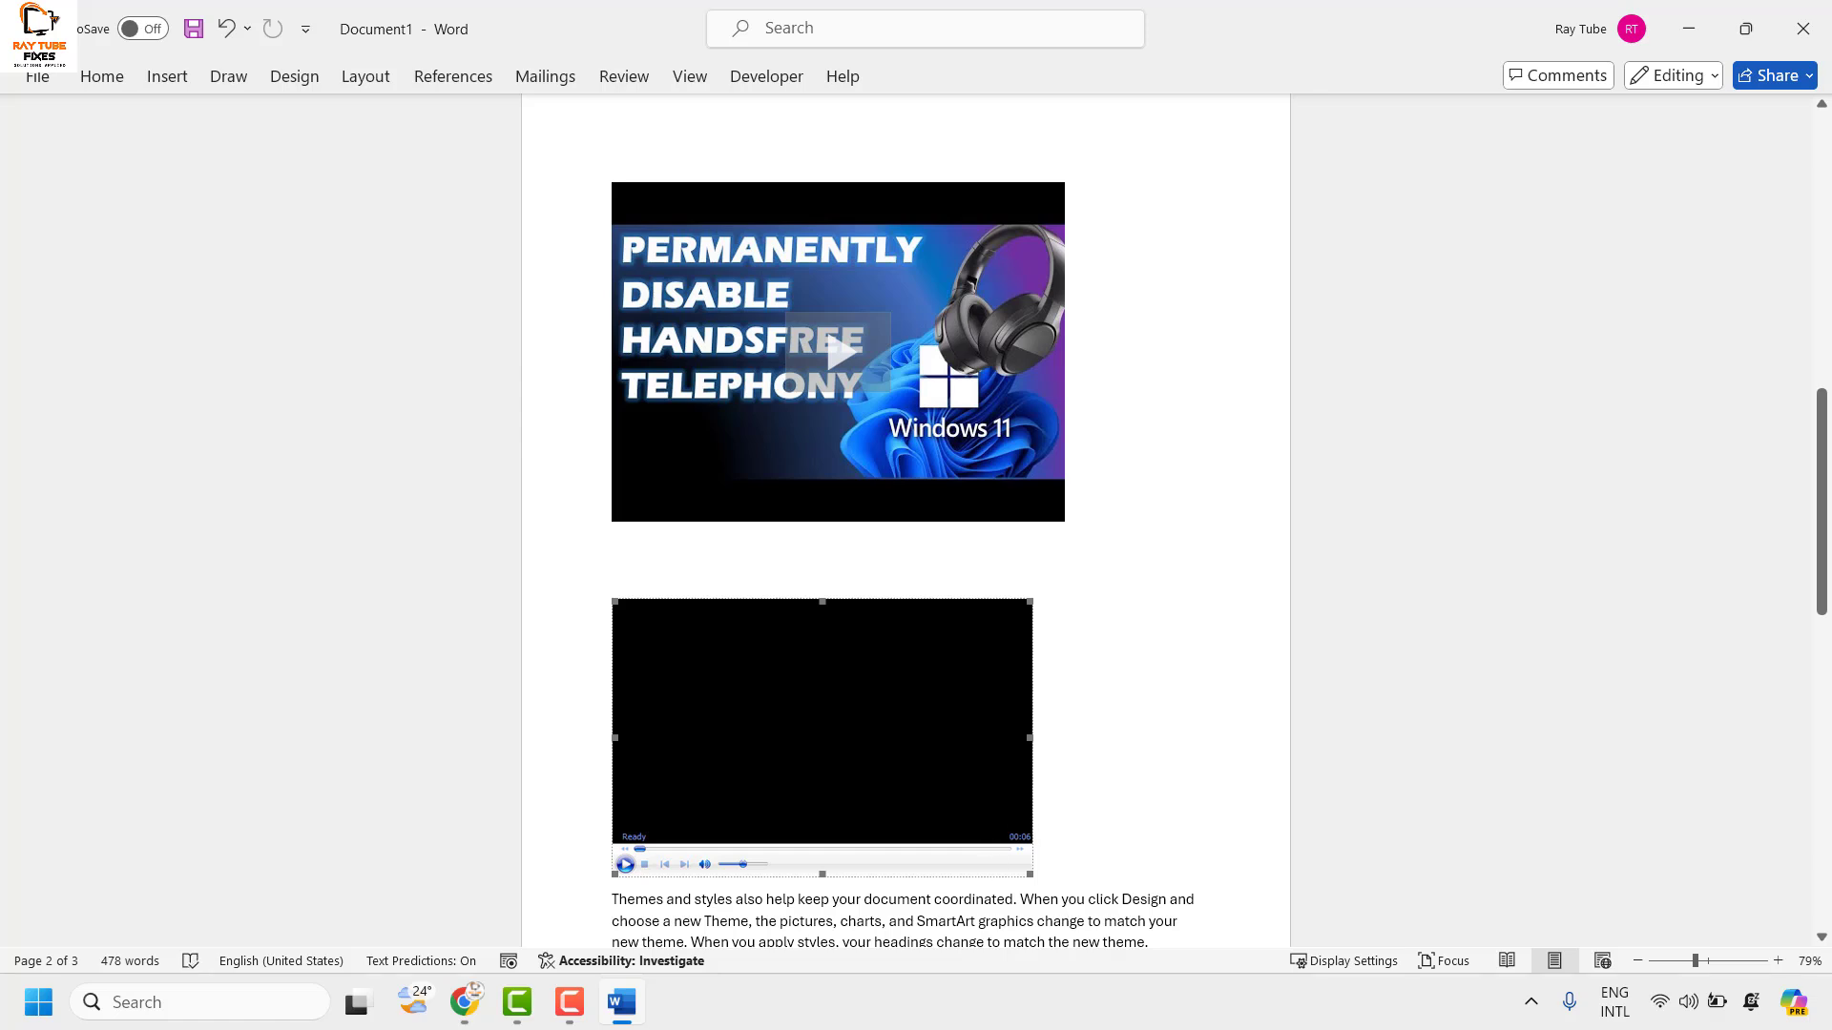
scroll(1047, 799, "down", 1)
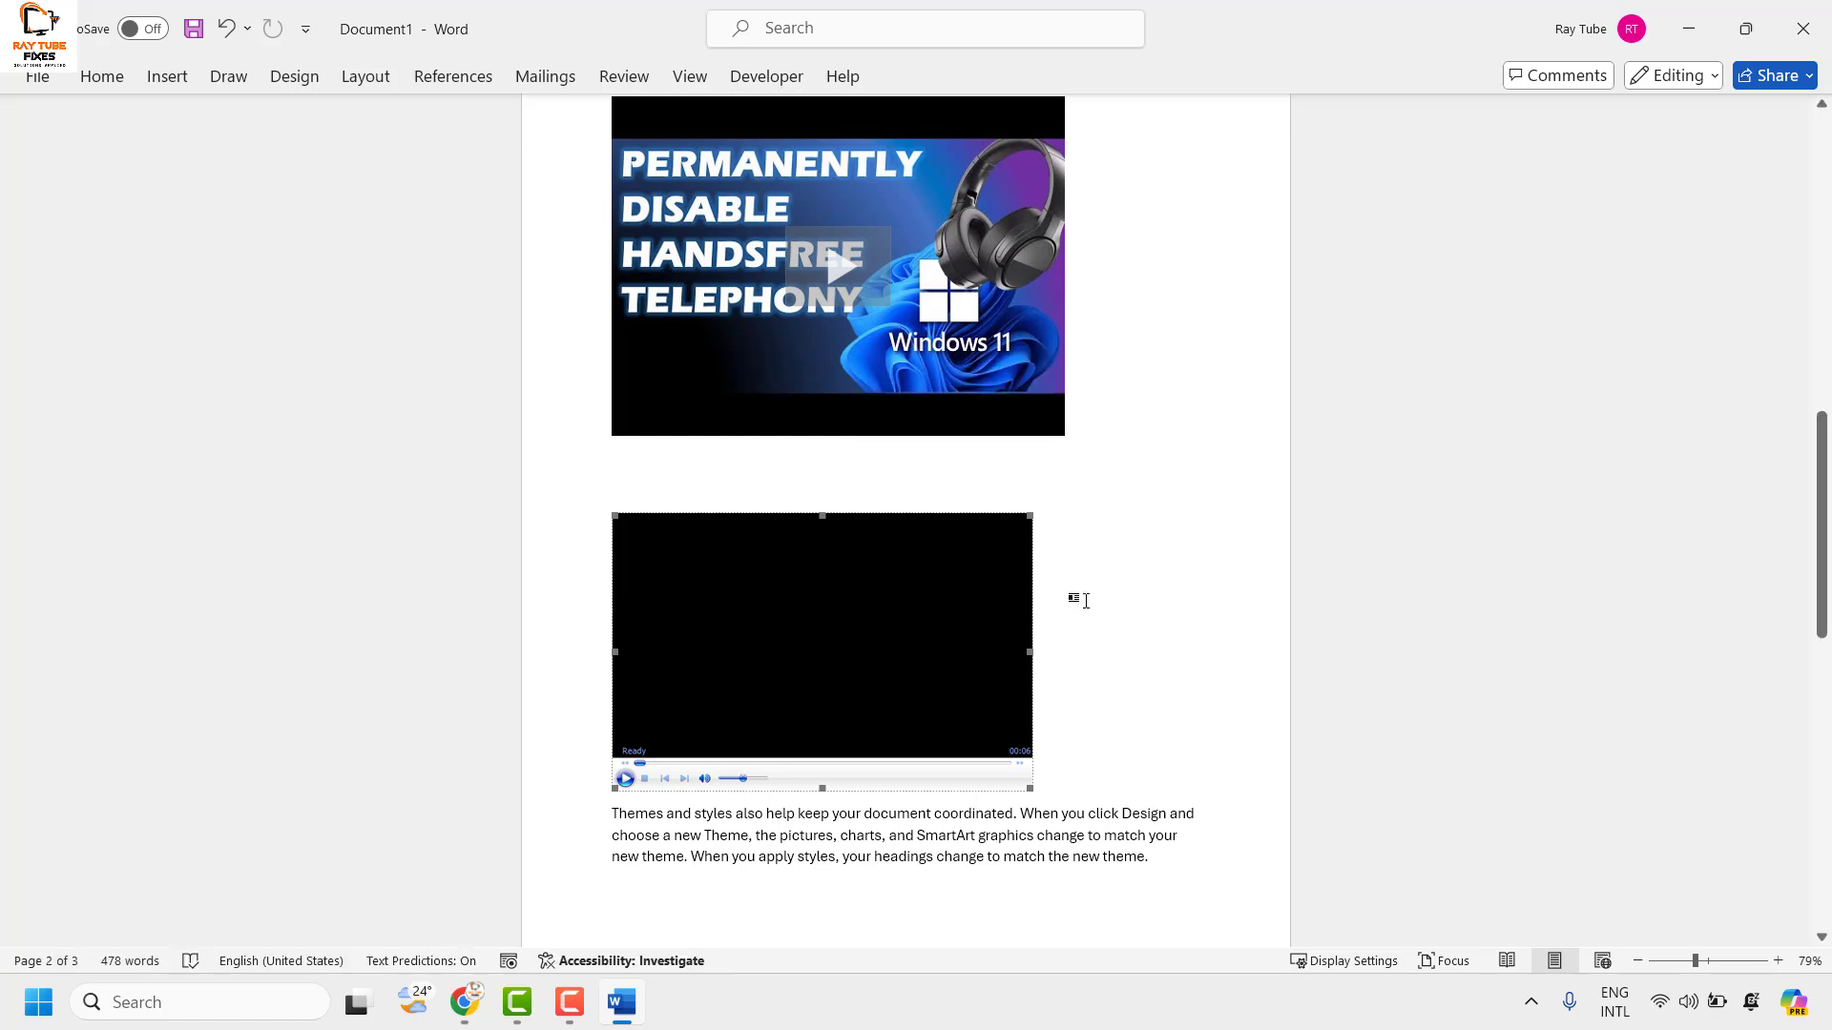
Step: Exit Design Mode, pause the video at 00:01, and minimize Word
left_click(766, 76)
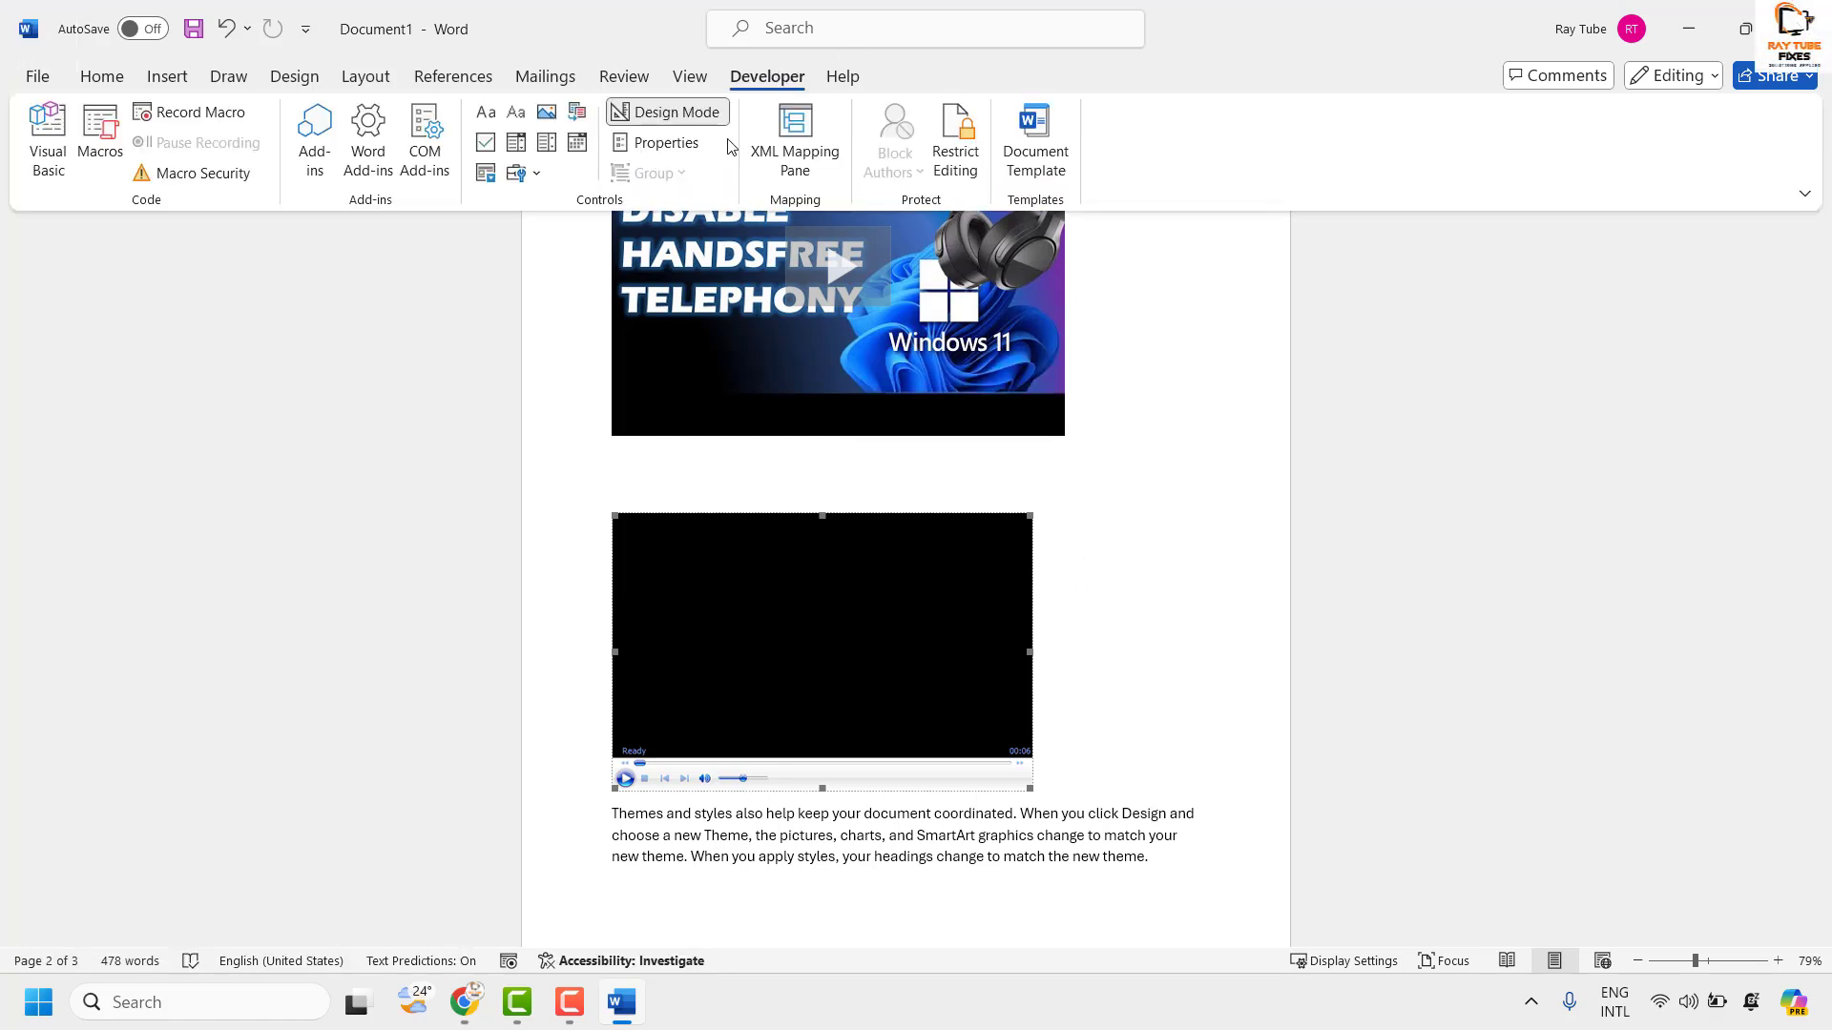
left_click(686, 118)
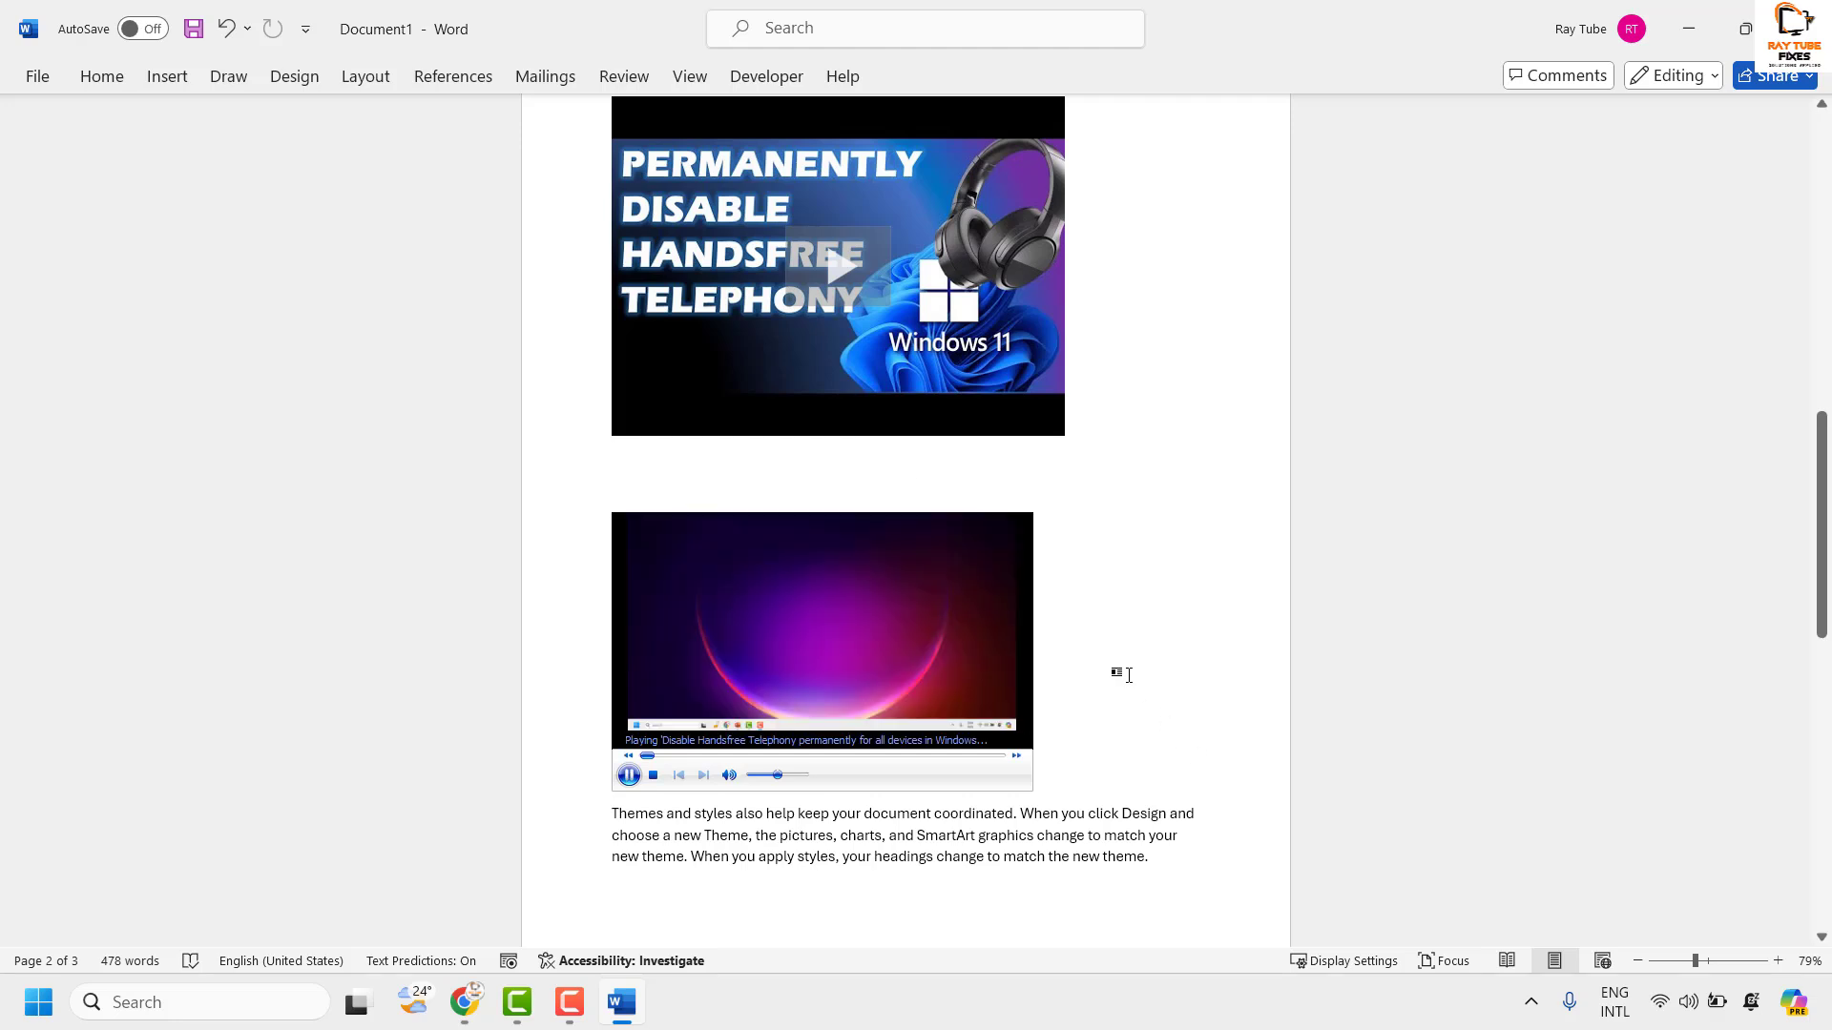
left_click(630, 777)
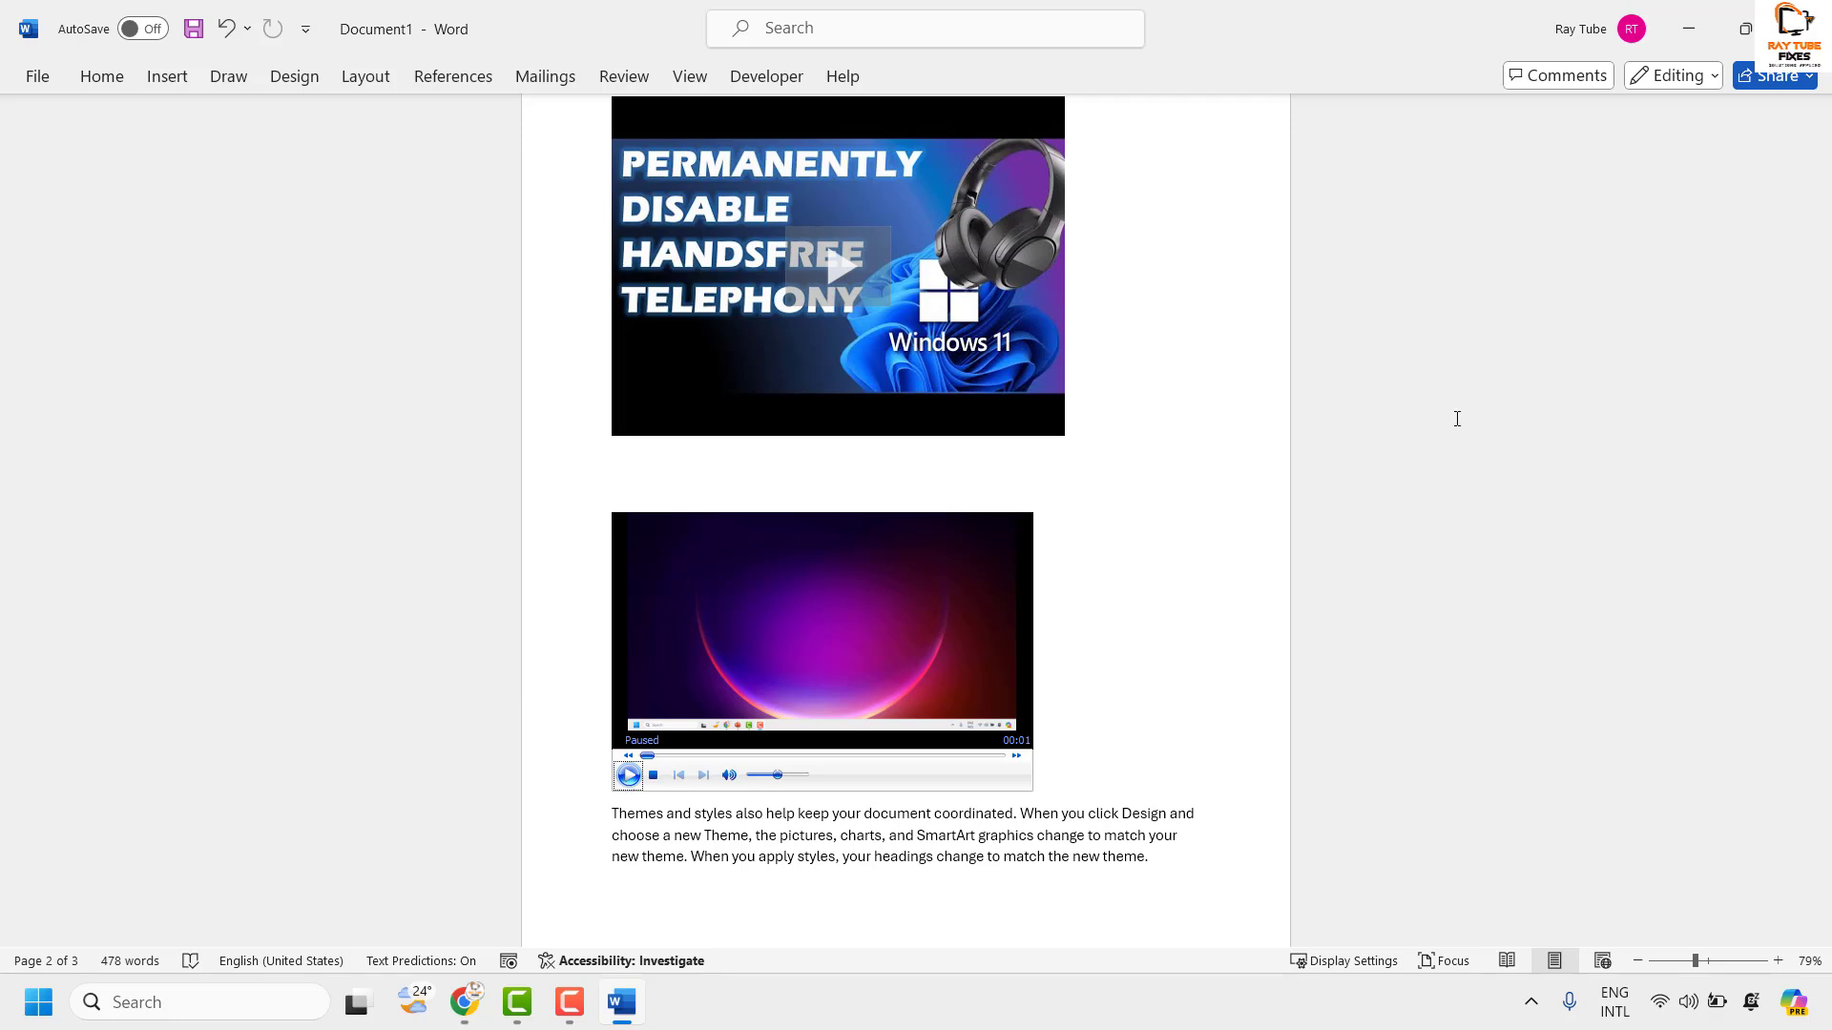
left_click(1692, 33)
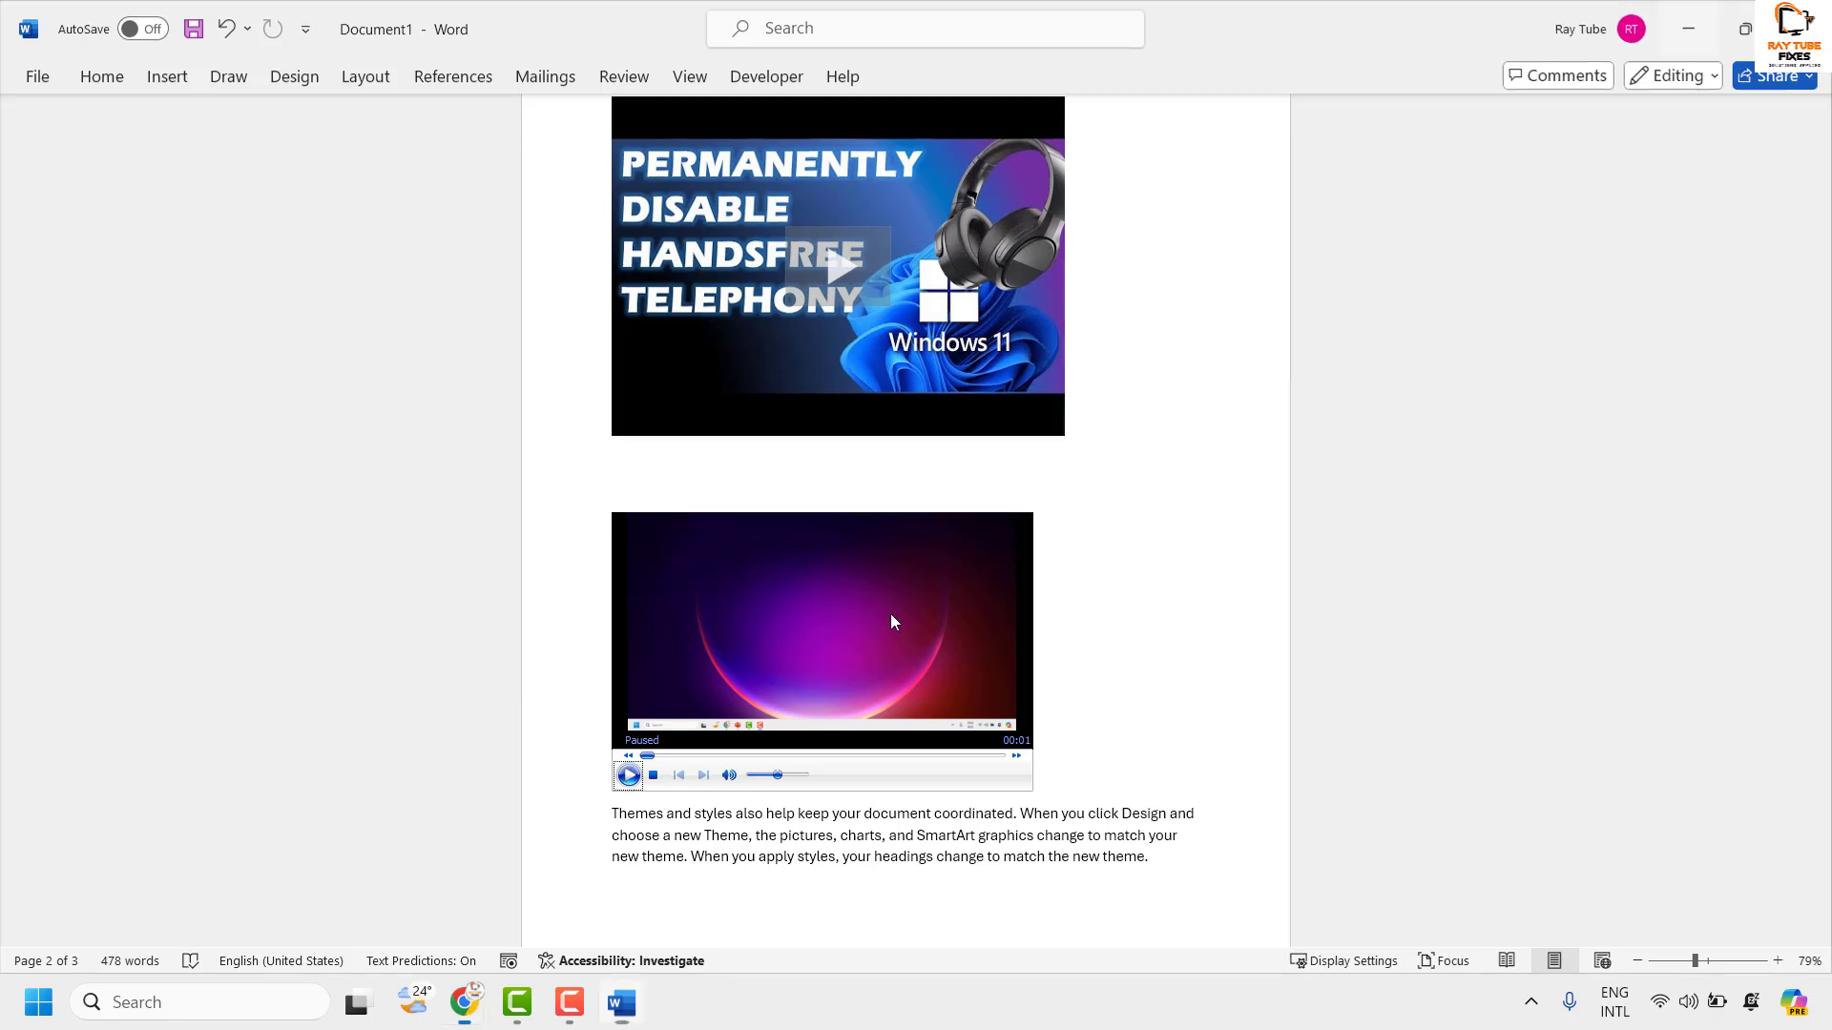